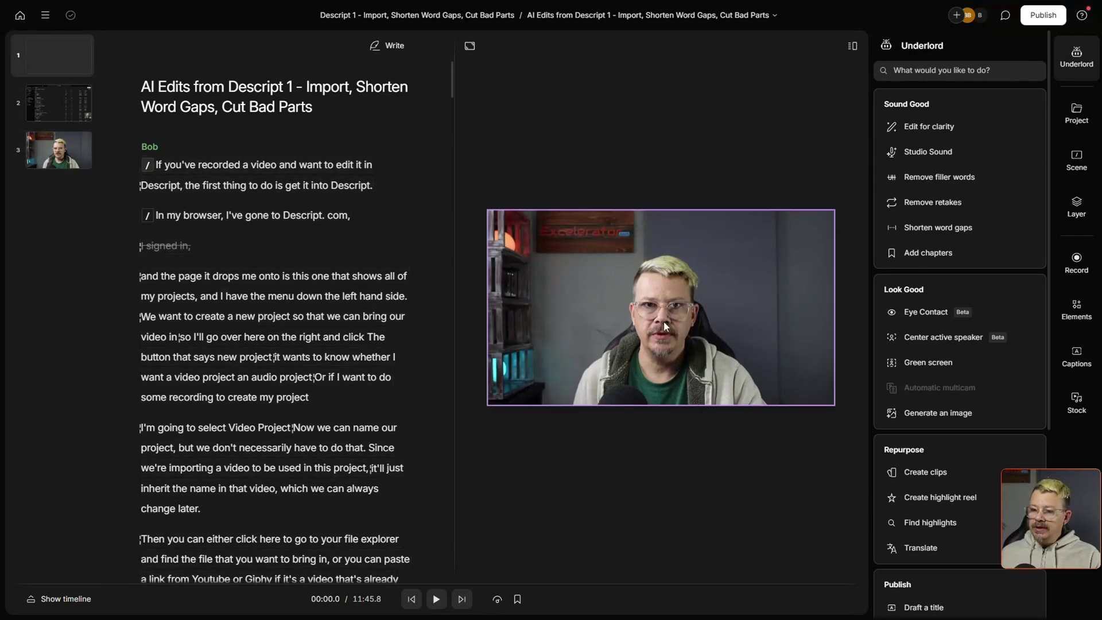
- Look through Scenes 2 and 3, then return to the first word of Scene 1
{"action": "left_click", "coordinate": [71, 96]}
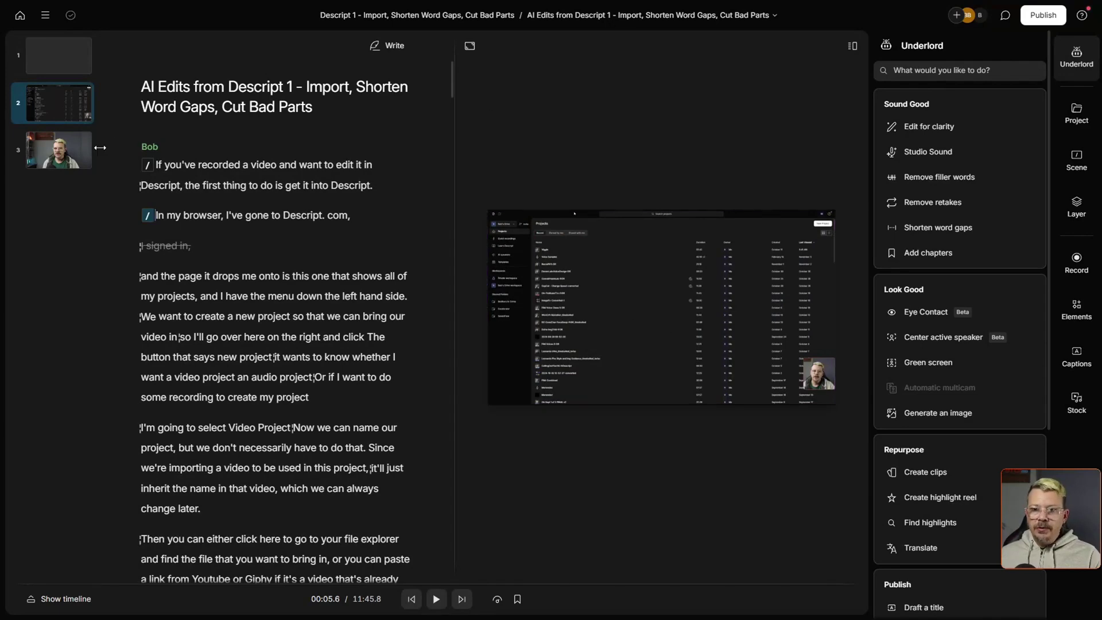
{"action": "left_click", "coordinate": [65, 146]}
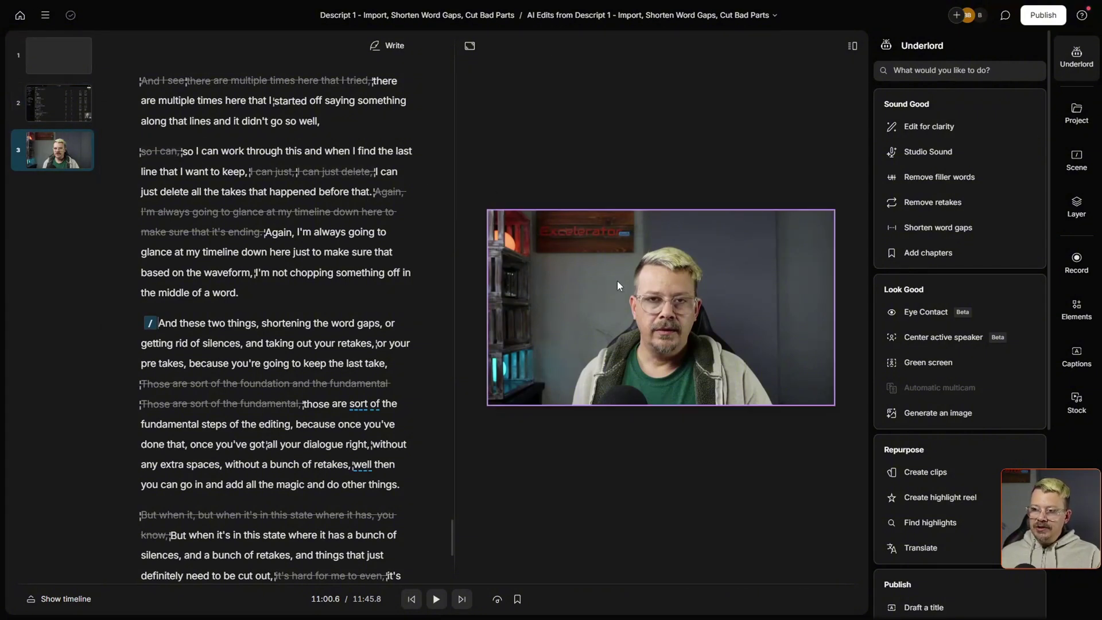
{"action": "left_click", "coordinate": [57, 54]}
{"action": "left_click", "coordinate": [184, 169]}
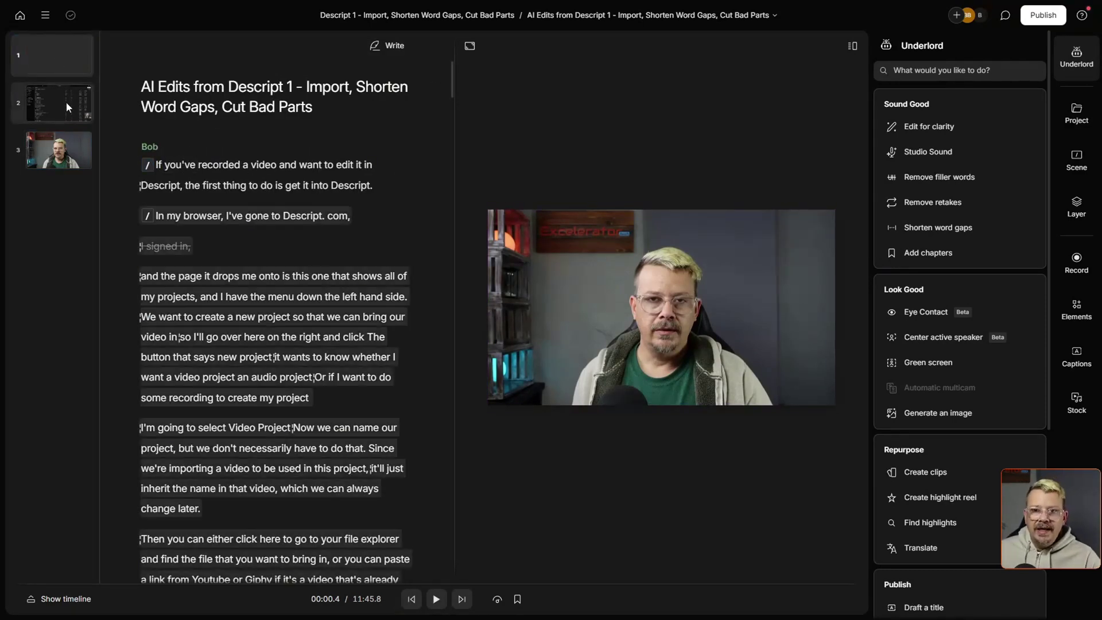
{"action": "left_click", "coordinate": [67, 101]}
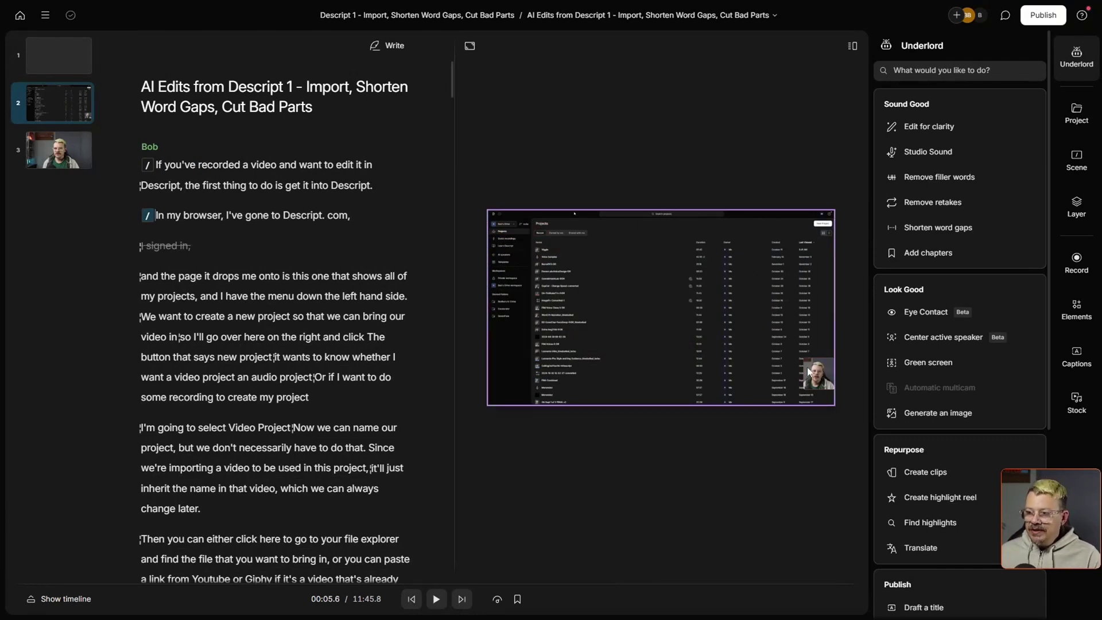
{"action": "key", "text": "Home"}
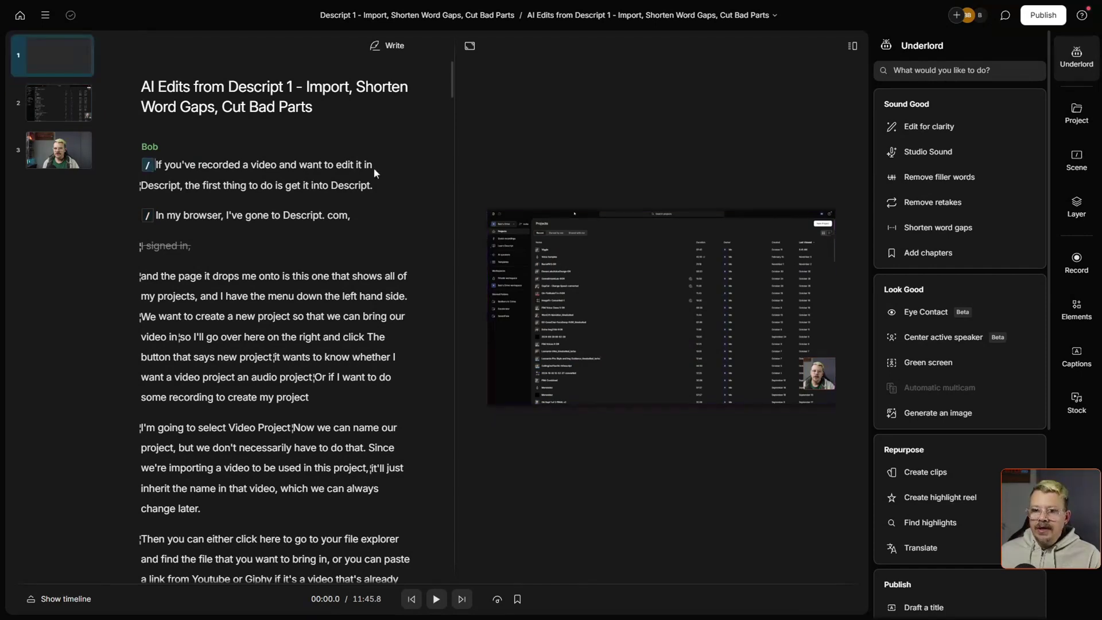
{"action": "left_click", "coordinate": [160, 166]}
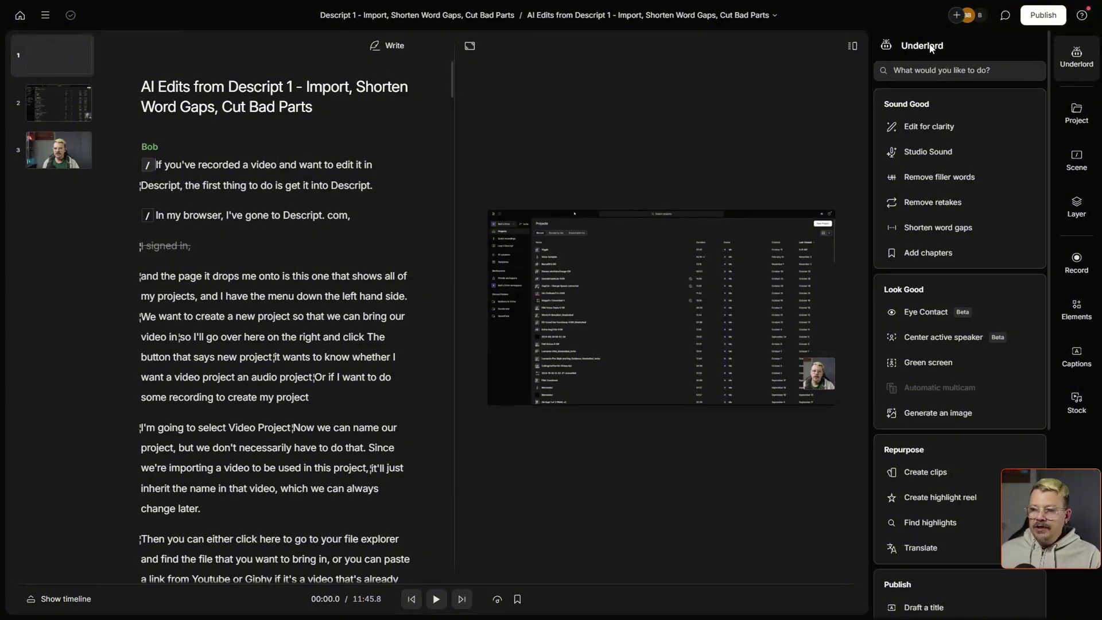
- Apply Green screen from the Underlord tools to remove the speaker's room background
{"action": "left_click", "coordinate": [1078, 57]}
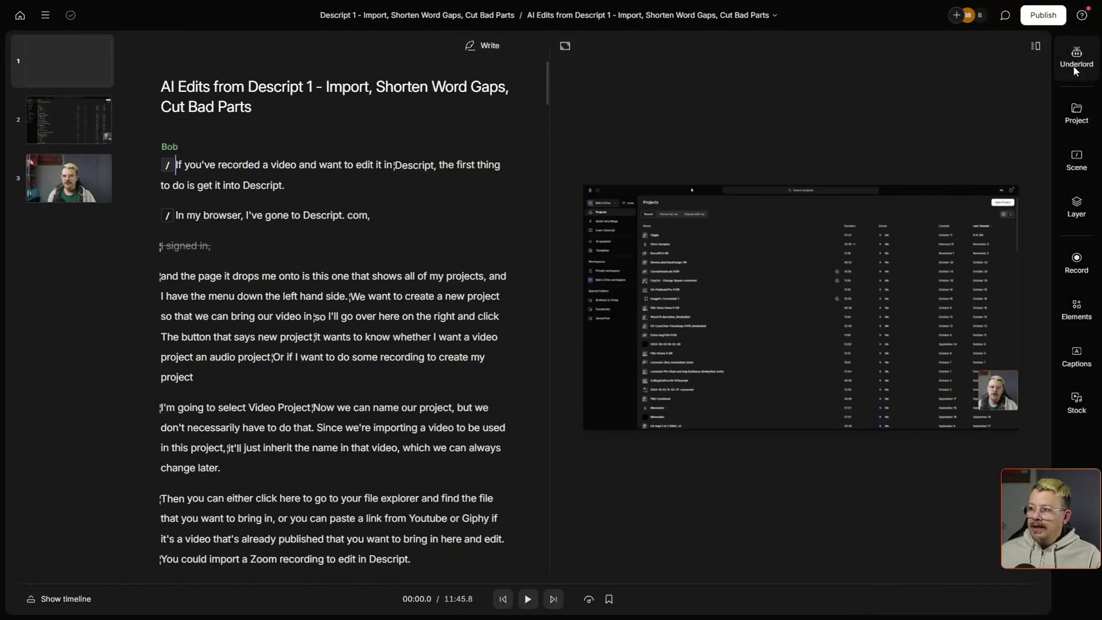
{"action": "left_click", "coordinate": [1077, 57]}
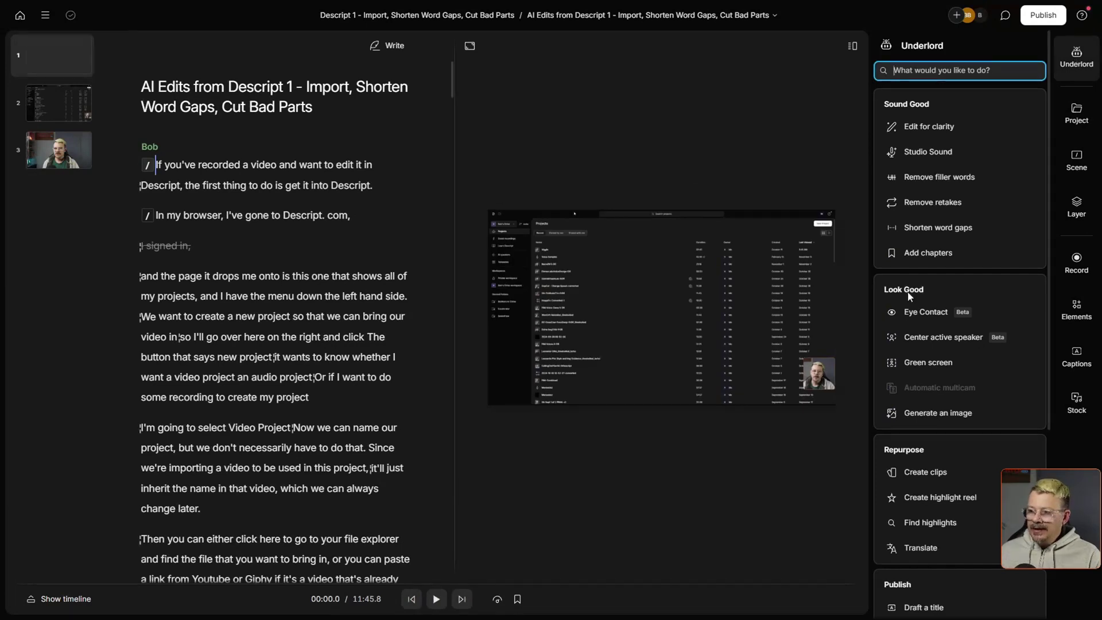
{"action": "left_click", "coordinate": [936, 366]}
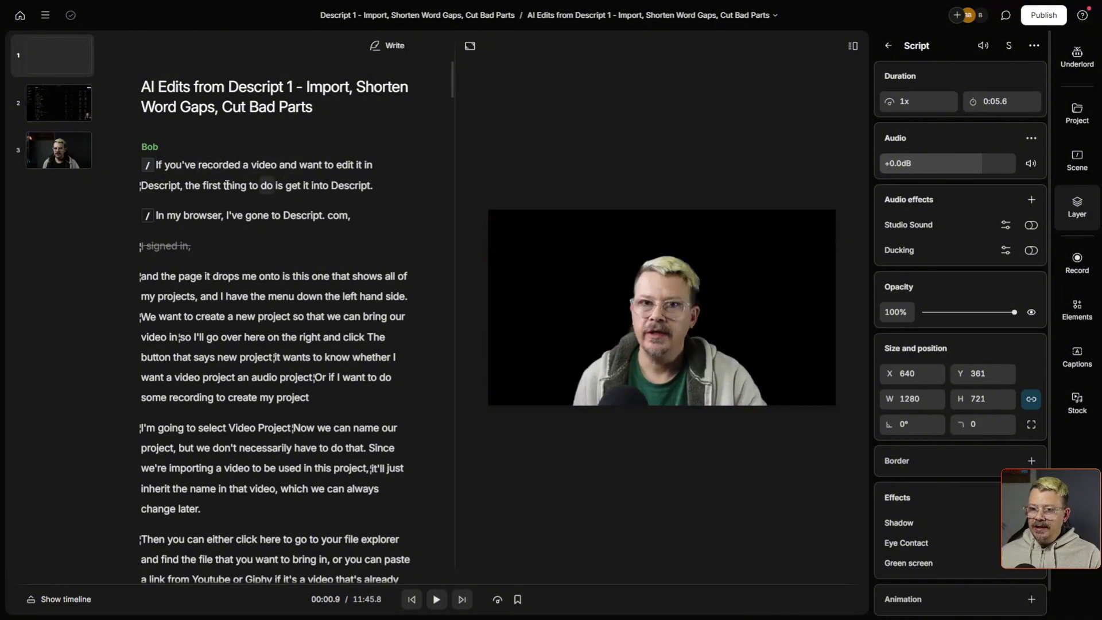
- Widen the video preview beside the script and mute the layer's audio
{"action": "left_click", "coordinate": [154, 167]}
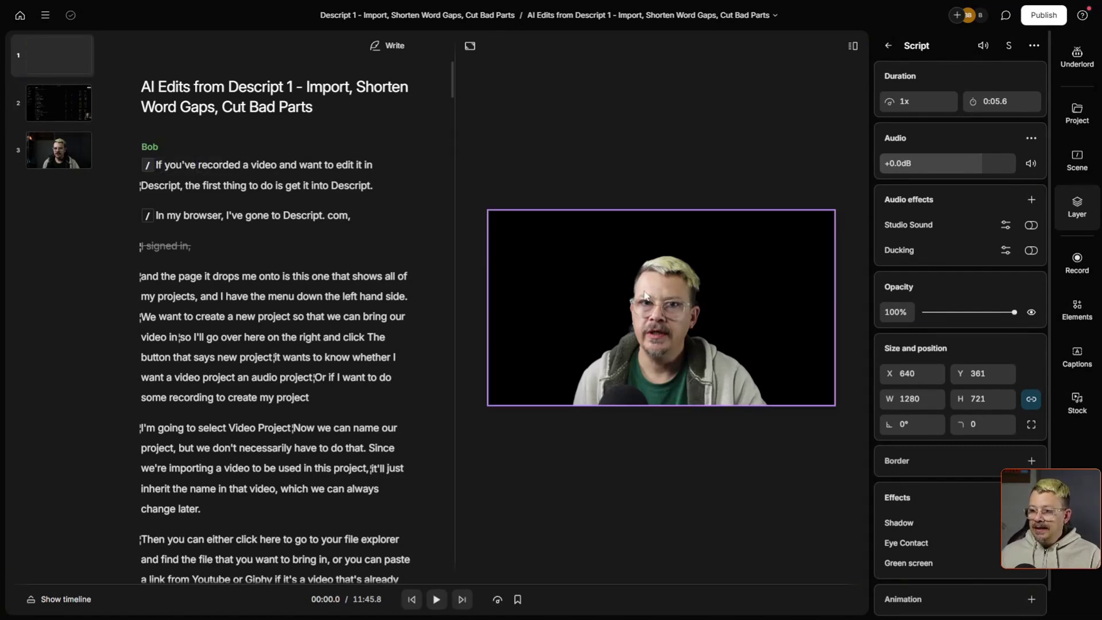
{"action": "left_click_drag", "start_coordinate": [455, 416], "coordinate": [327, 417]}
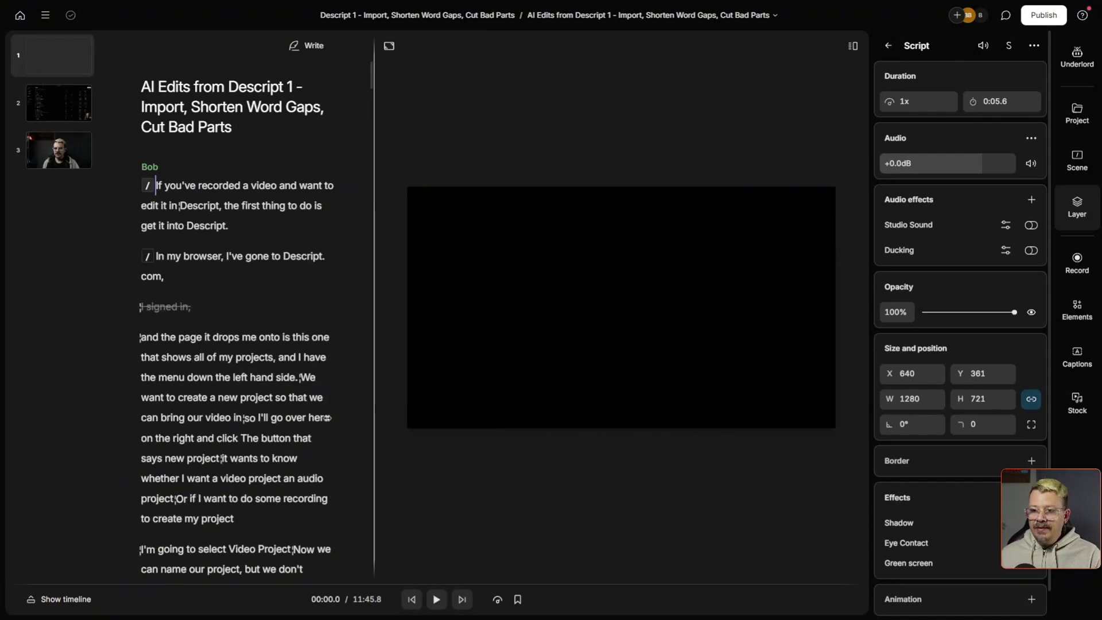
{"action": "left_click", "coordinate": [1031, 164]}
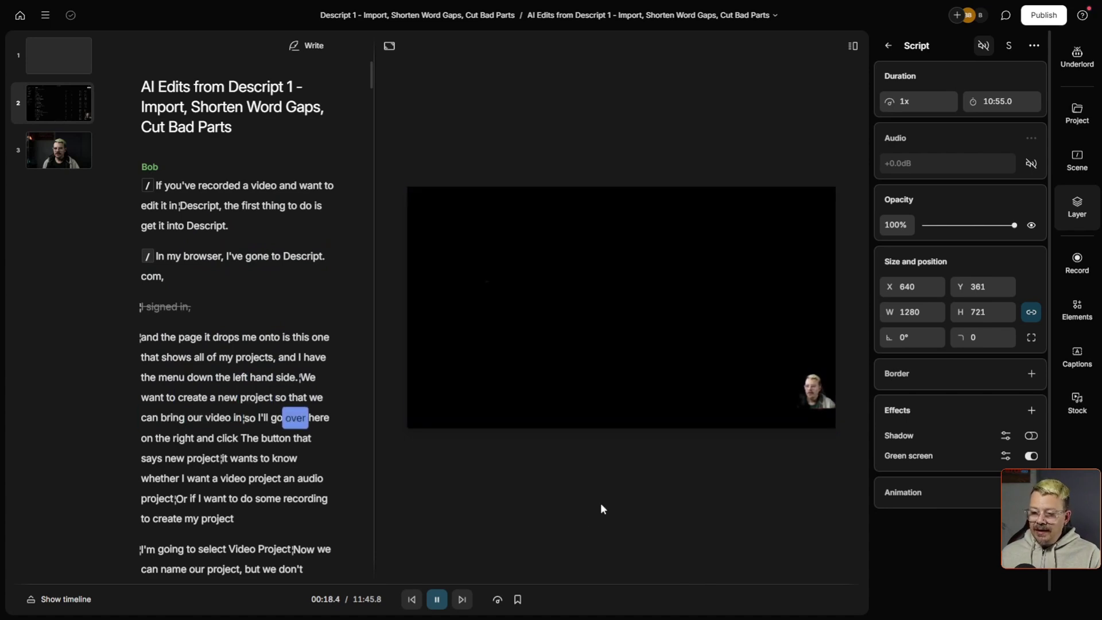
- Turn off Green screen on Scene 2's screen recording and play it back to confirm
{"action": "key", "text": "space"}
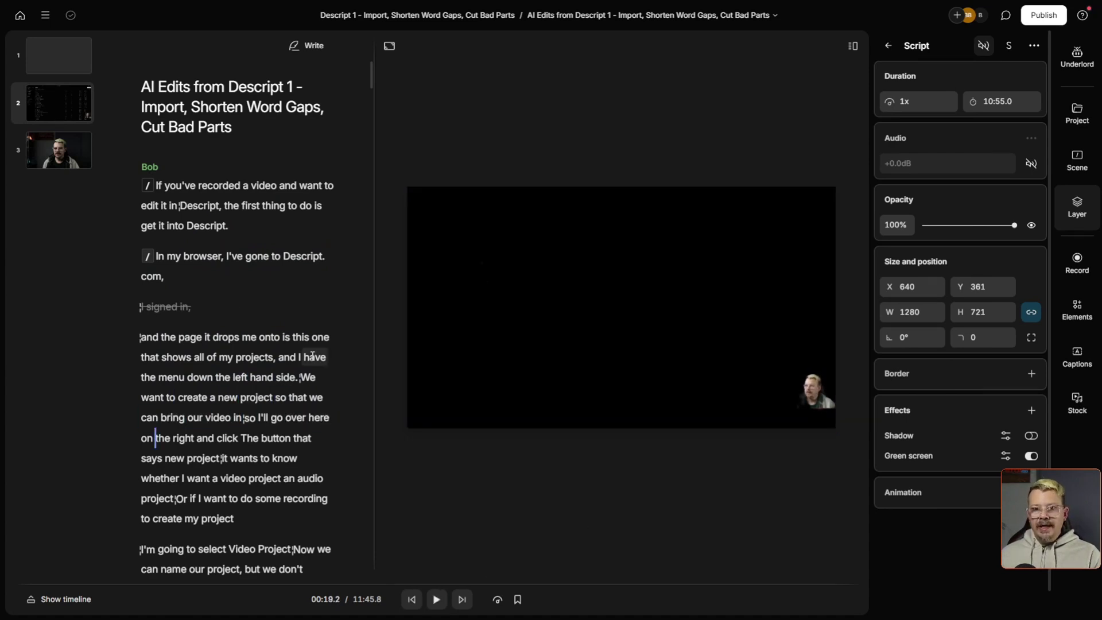
{"action": "left_click", "coordinate": [60, 109]}
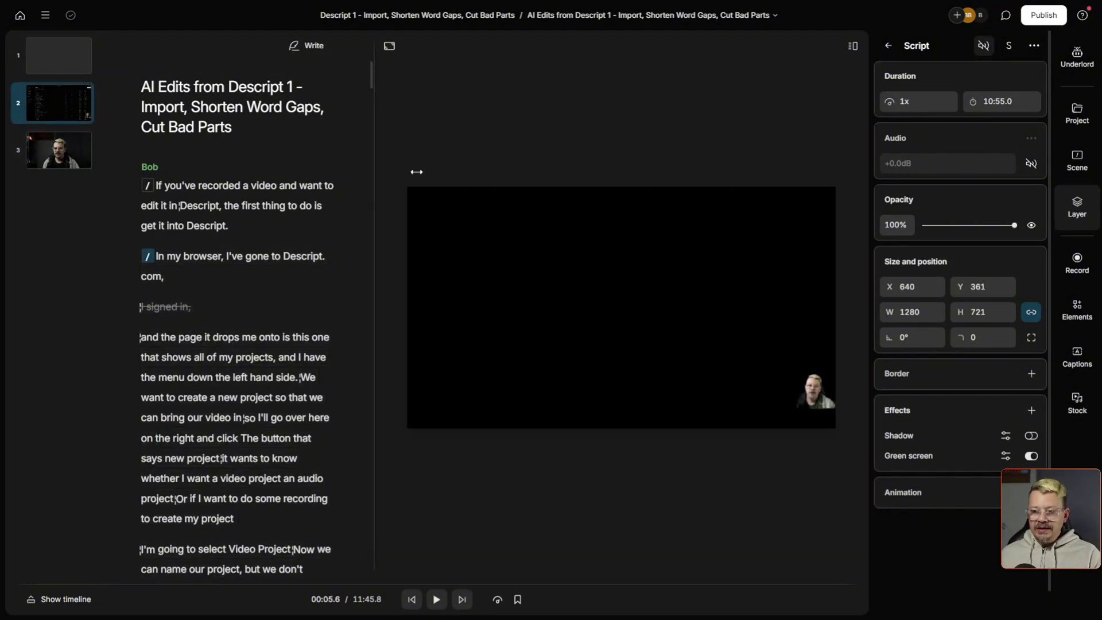
{"action": "left_click", "coordinate": [1031, 457]}
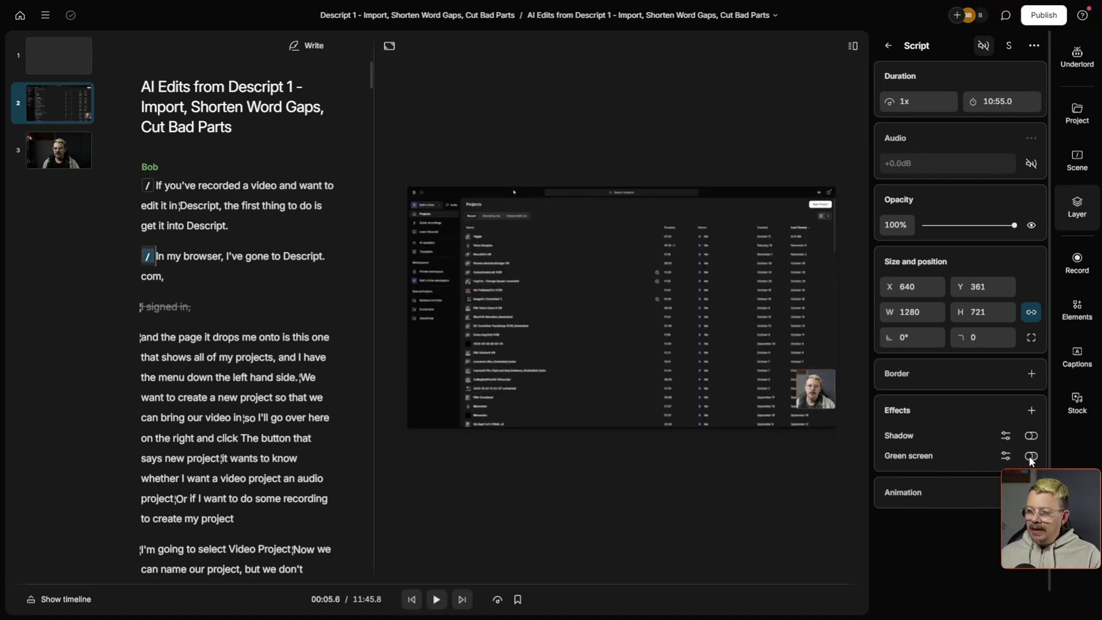
{"action": "left_click", "coordinate": [436, 599]}
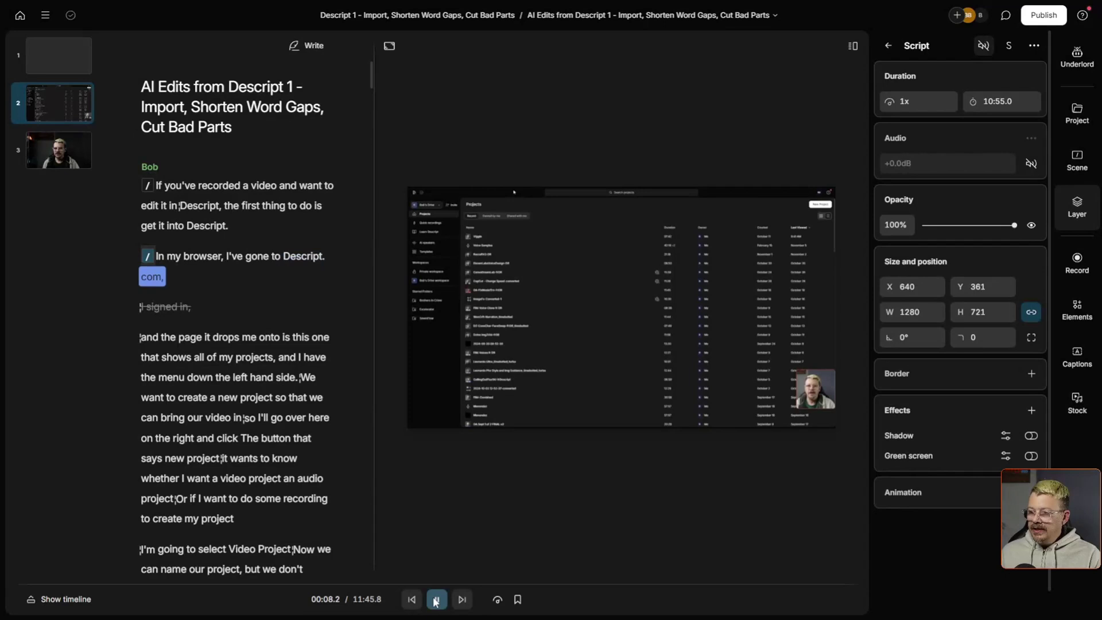
{"action": "left_click", "coordinate": [68, 153]}
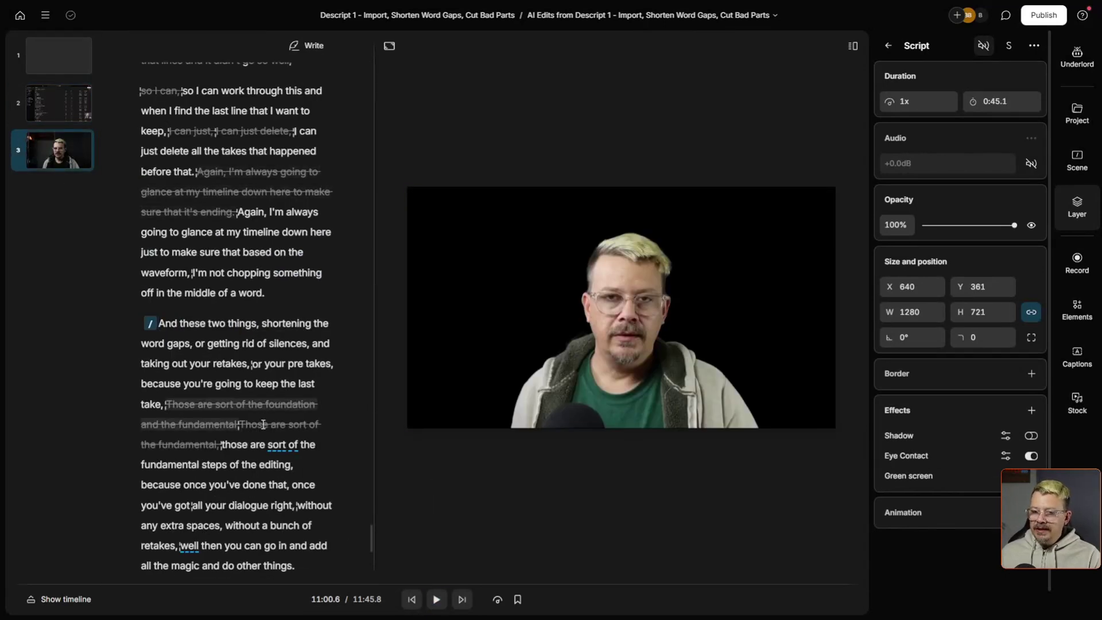
- Play back Scene 3, replaying from the word 'those' to check the keyed speaker
{"action": "left_click", "coordinate": [436, 599]}
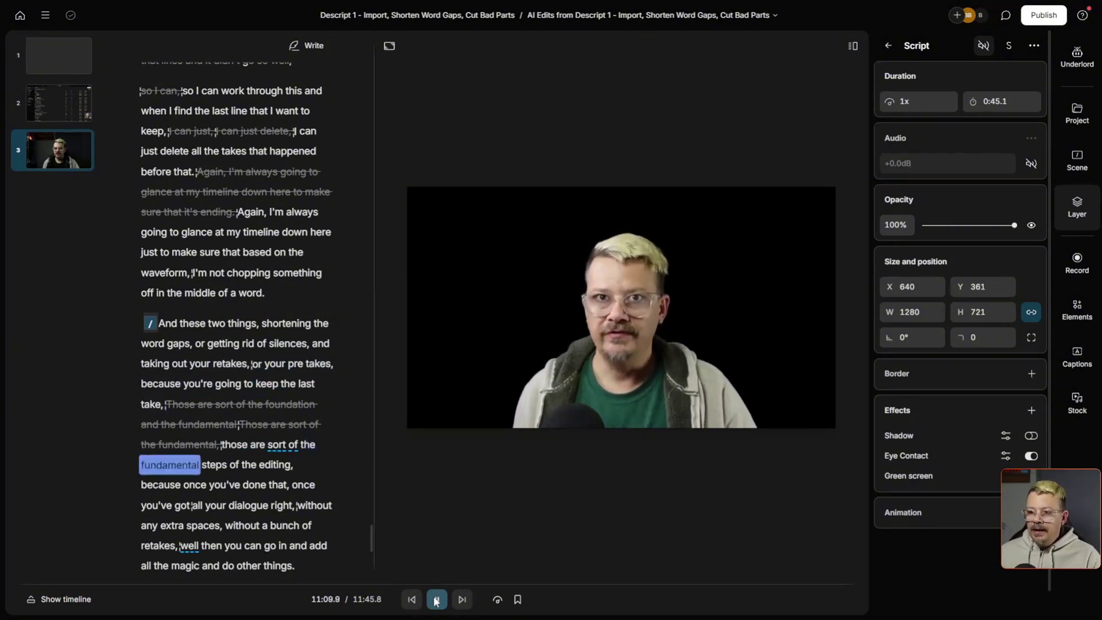
{"action": "left_click", "coordinate": [435, 600]}
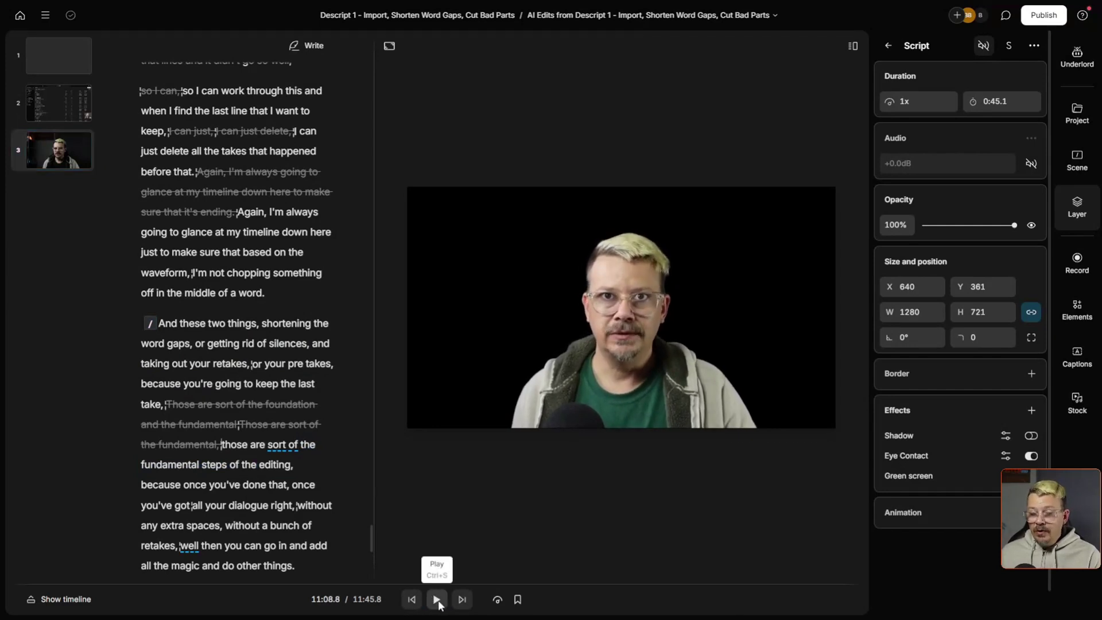
{"action": "left_click", "coordinate": [439, 600]}
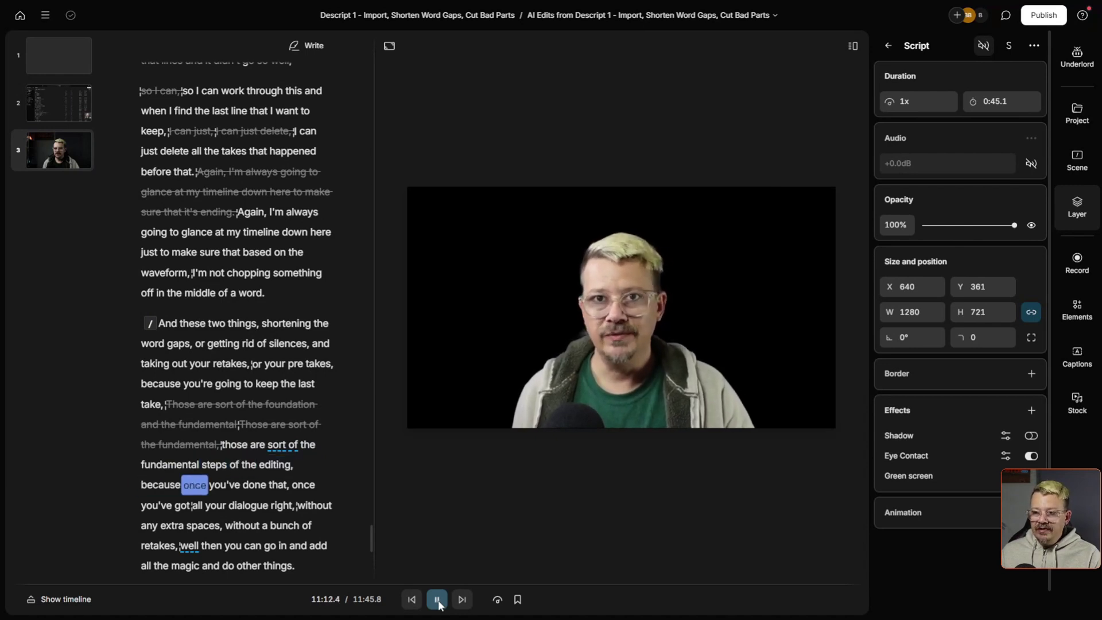
{"action": "left_click", "coordinate": [437, 600]}
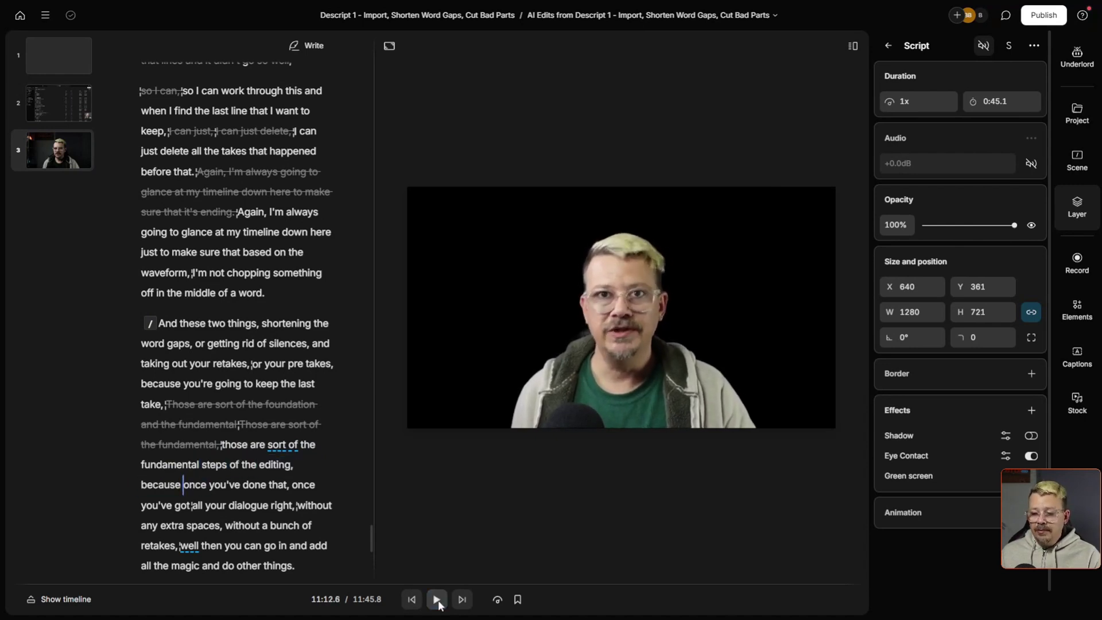
{"action": "left_click", "coordinate": [588, 330]}
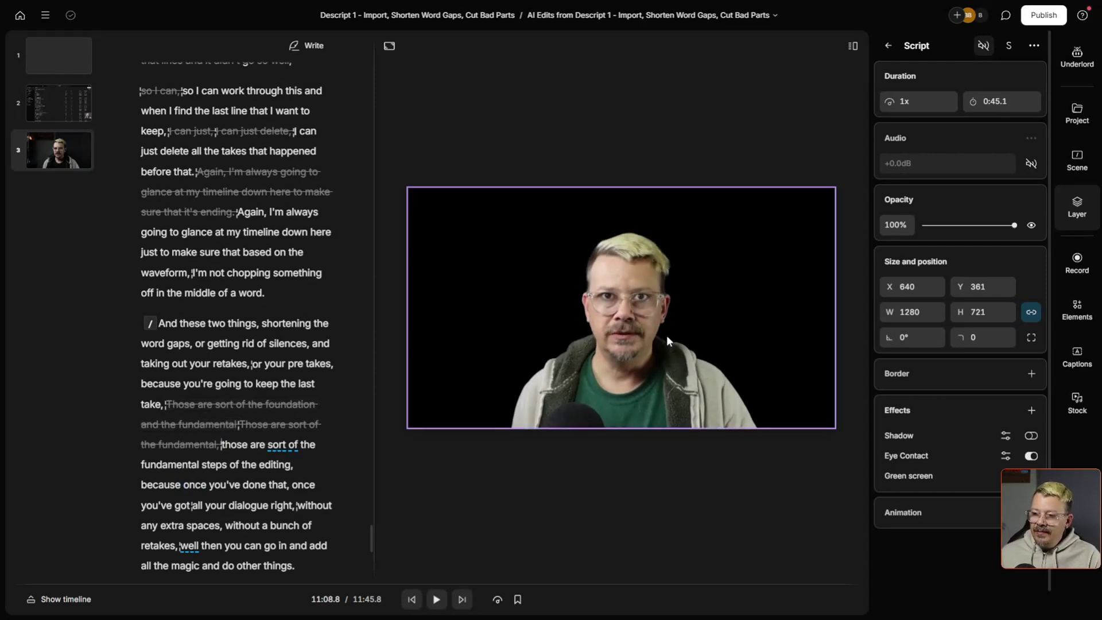
{"action": "left_click", "coordinate": [439, 600]}
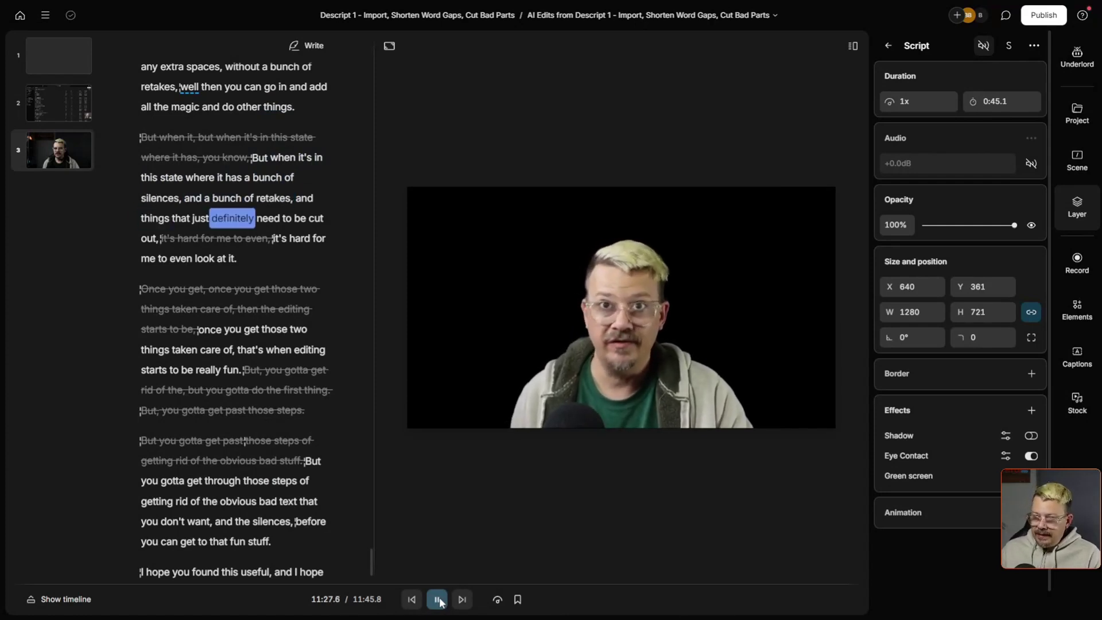
{"action": "left_click", "coordinate": [438, 600]}
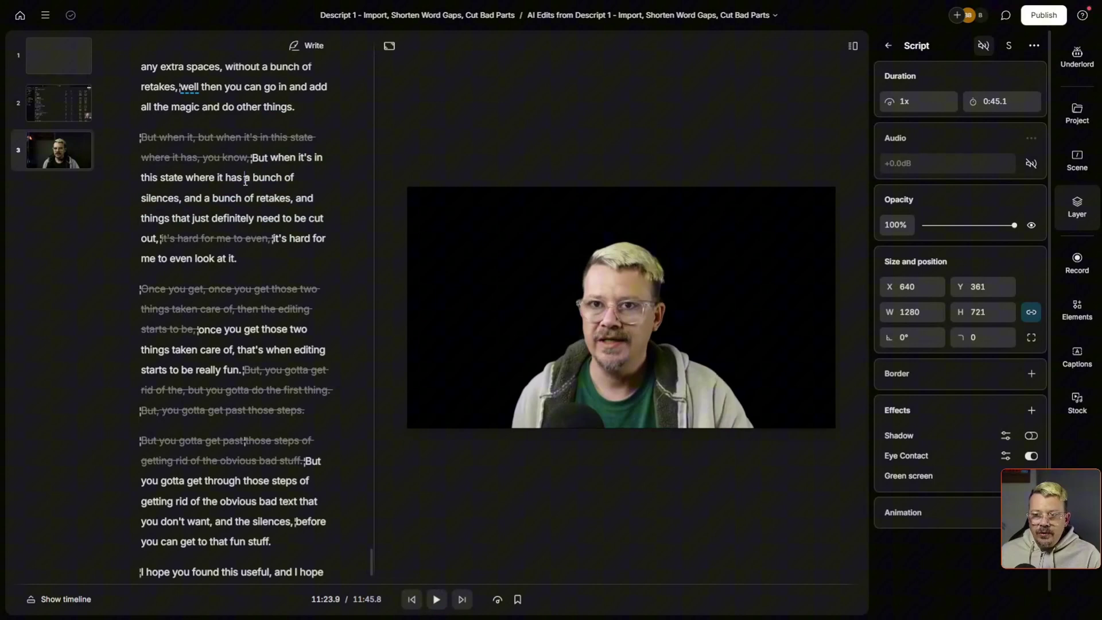
- Move the playhead to the word 'silences' and resume Scene 3 playback
{"action": "left_click", "coordinate": [245, 87]}
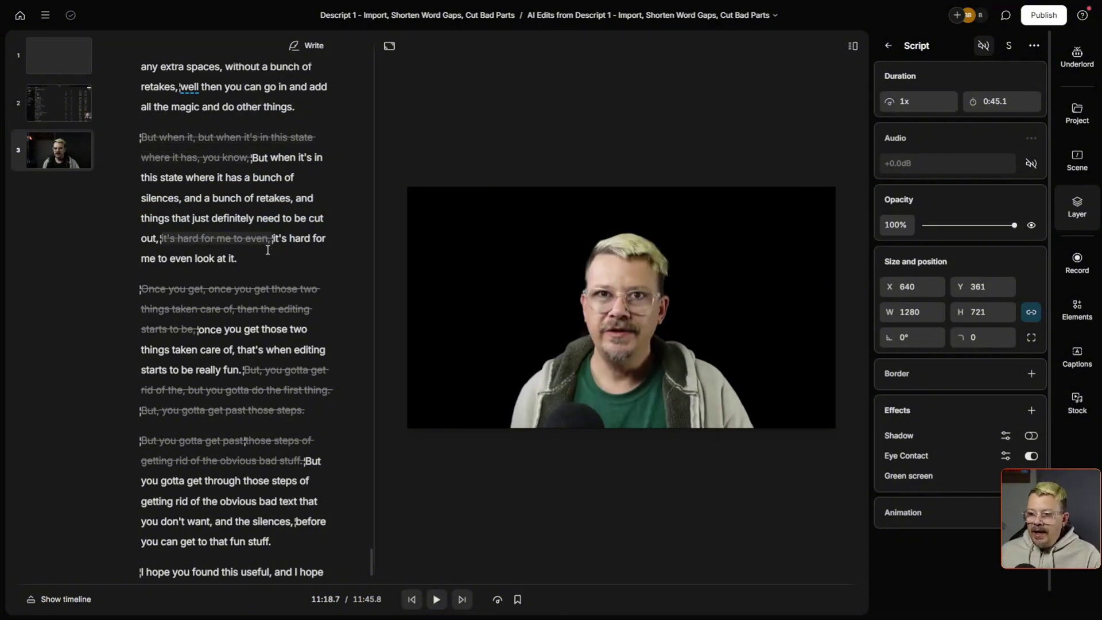
{"action": "scroll", "coordinate": [254, 96], "scroll_direction": "up", "scroll_amount": 3}
{"action": "left_click", "coordinate": [229, 161]}
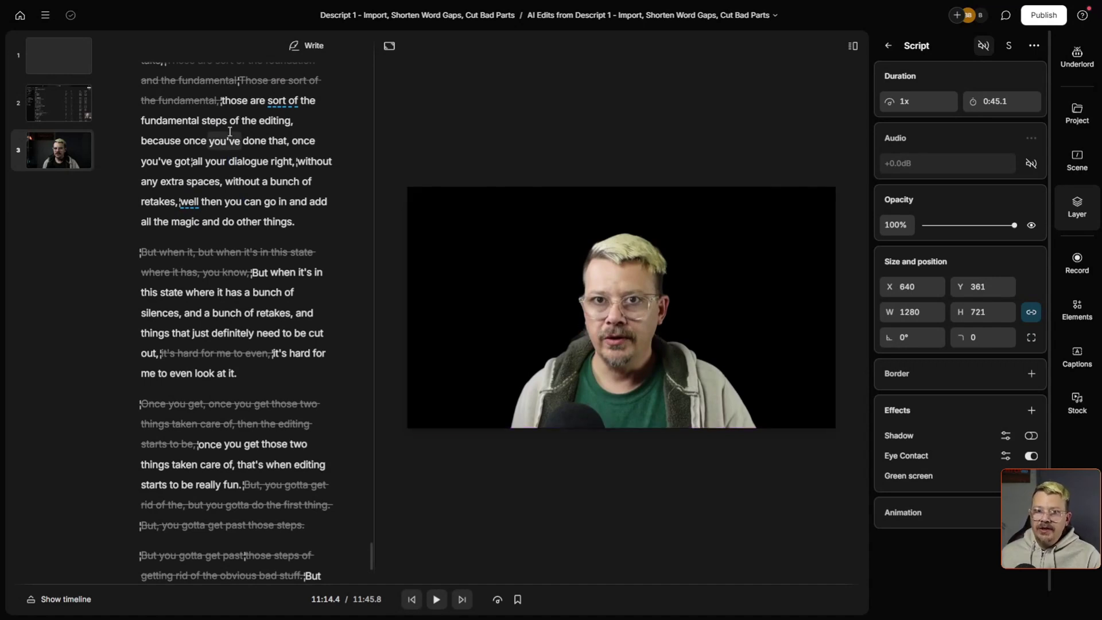
{"action": "scroll", "coordinate": [241, 230], "scroll_direction": "up", "scroll_amount": 4}
{"action": "scroll", "coordinate": [241, 287], "scroll_direction": "down", "scroll_amount": 2}
{"action": "left_click", "coordinate": [143, 367]}
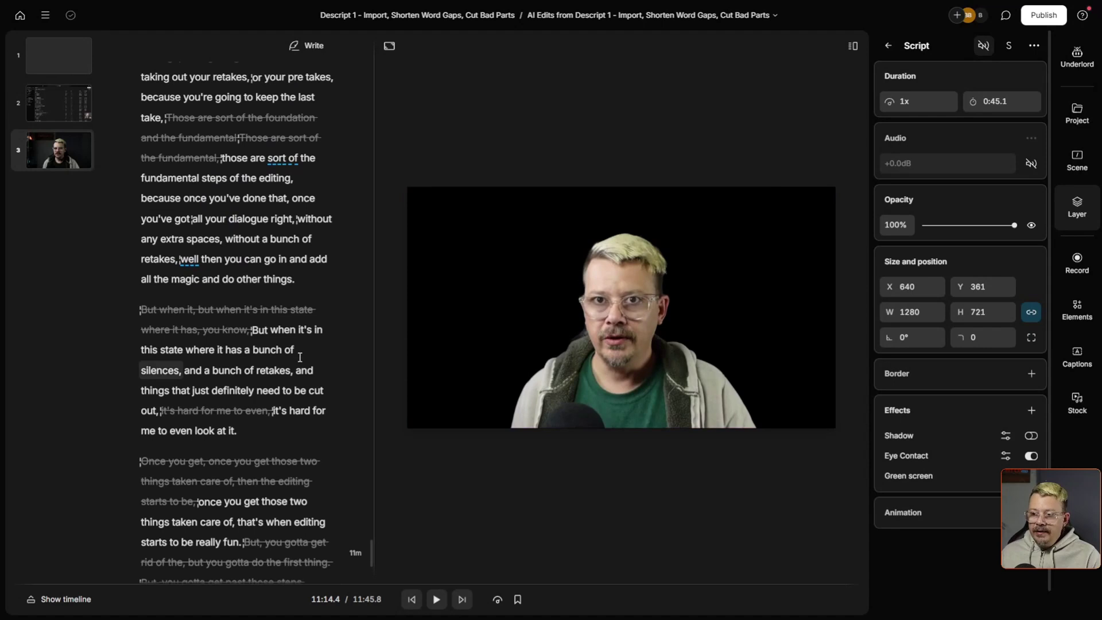
{"action": "left_click", "coordinate": [436, 599]}
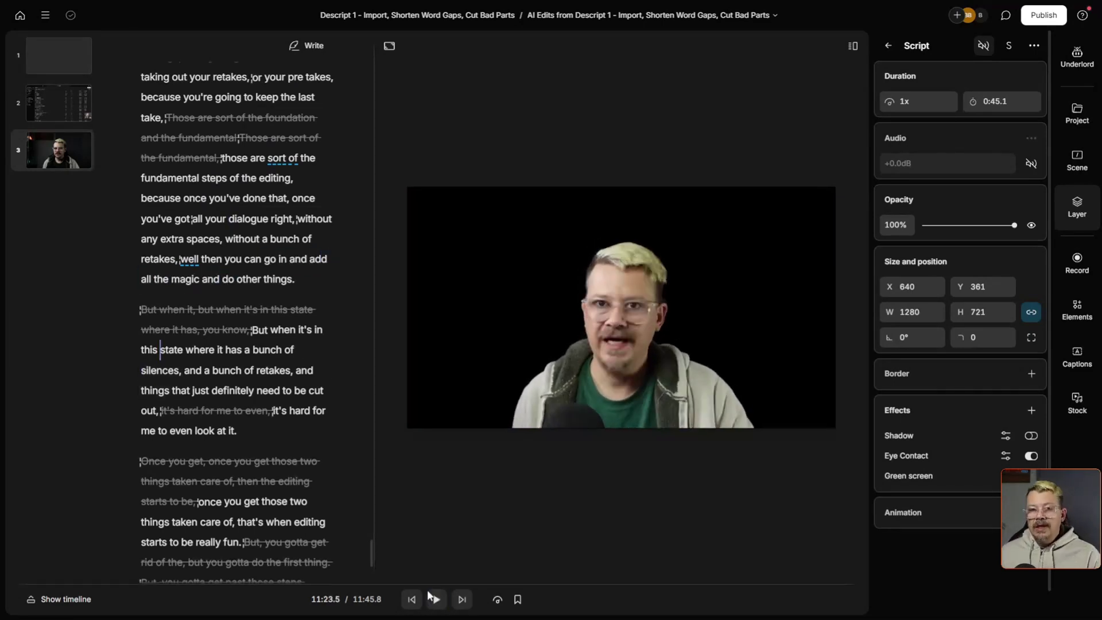
- Stop playback, remove the Green screen effect from the talking-head video, and jump to the start
{"action": "left_click", "coordinate": [436, 599]}
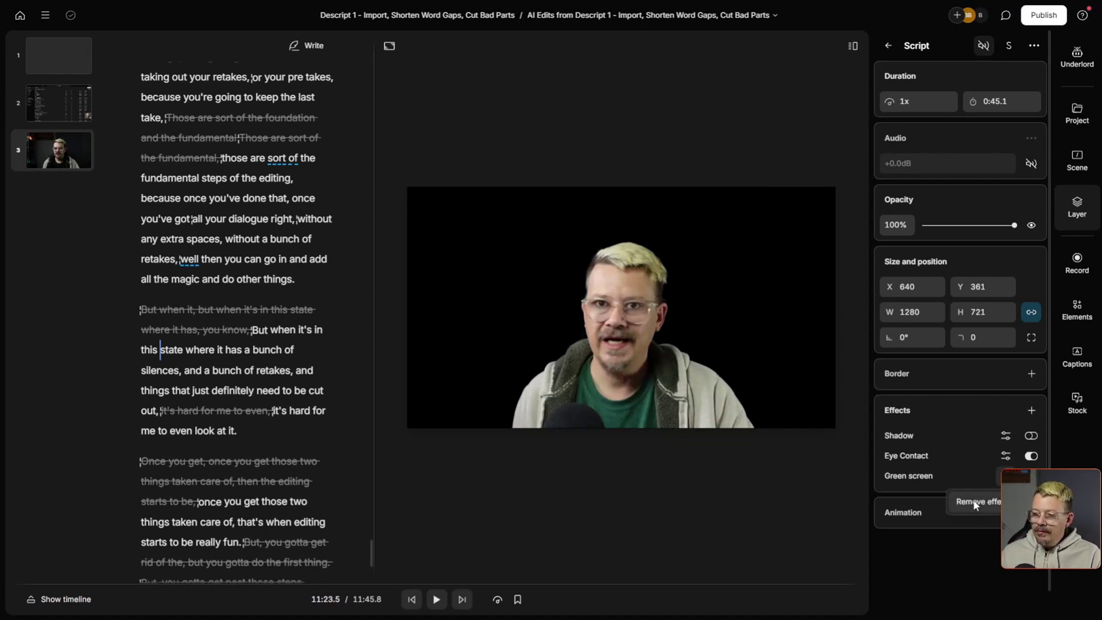
{"action": "left_click", "coordinate": [974, 503]}
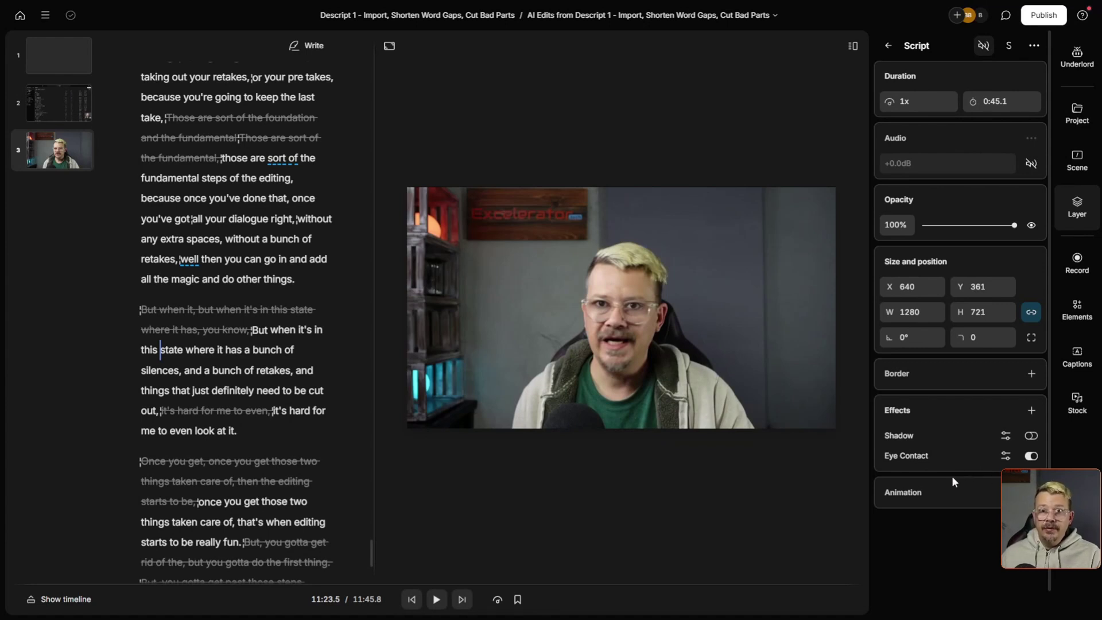
{"action": "key", "text": "Home"}
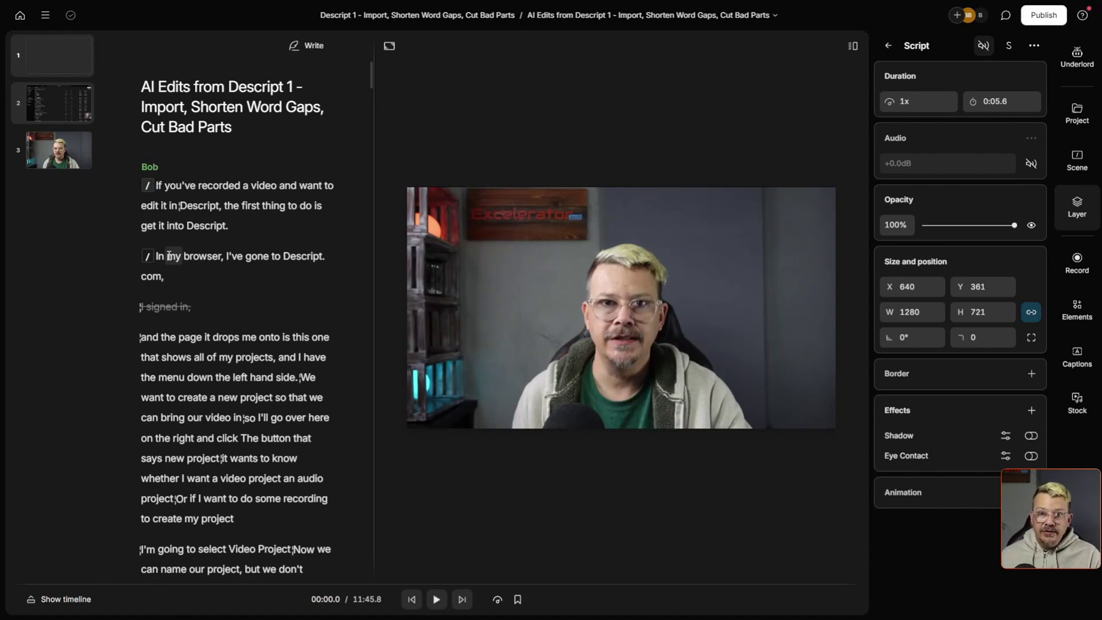
- Add the Green screen effect back to scene 3's talking-head video layer
{"action": "left_click", "coordinate": [150, 185]}
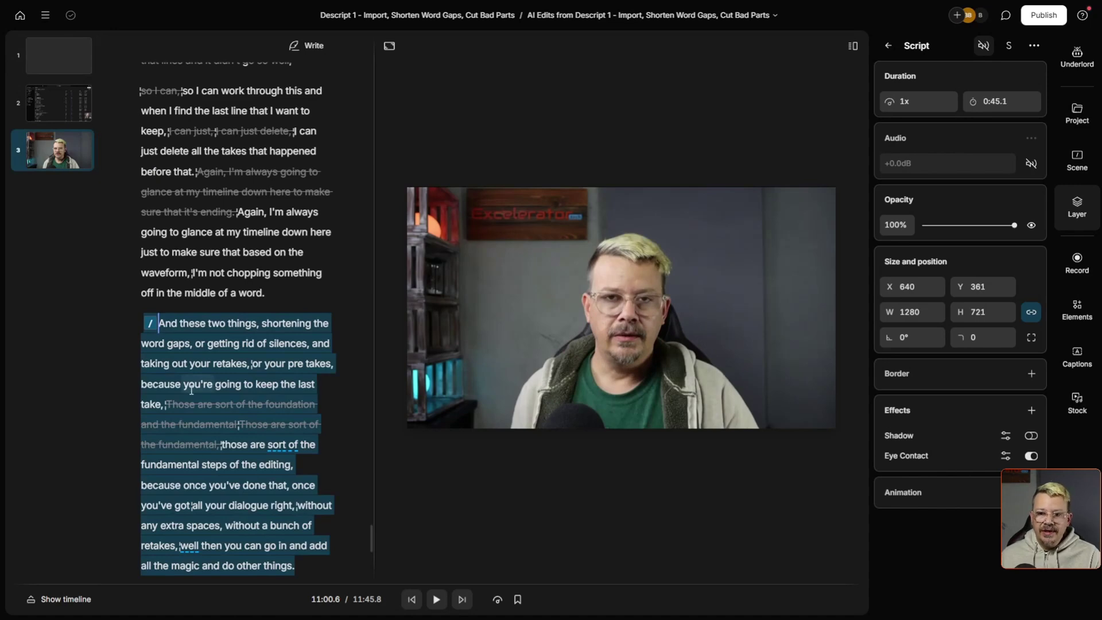
{"action": "left_click", "coordinate": [1077, 208]}
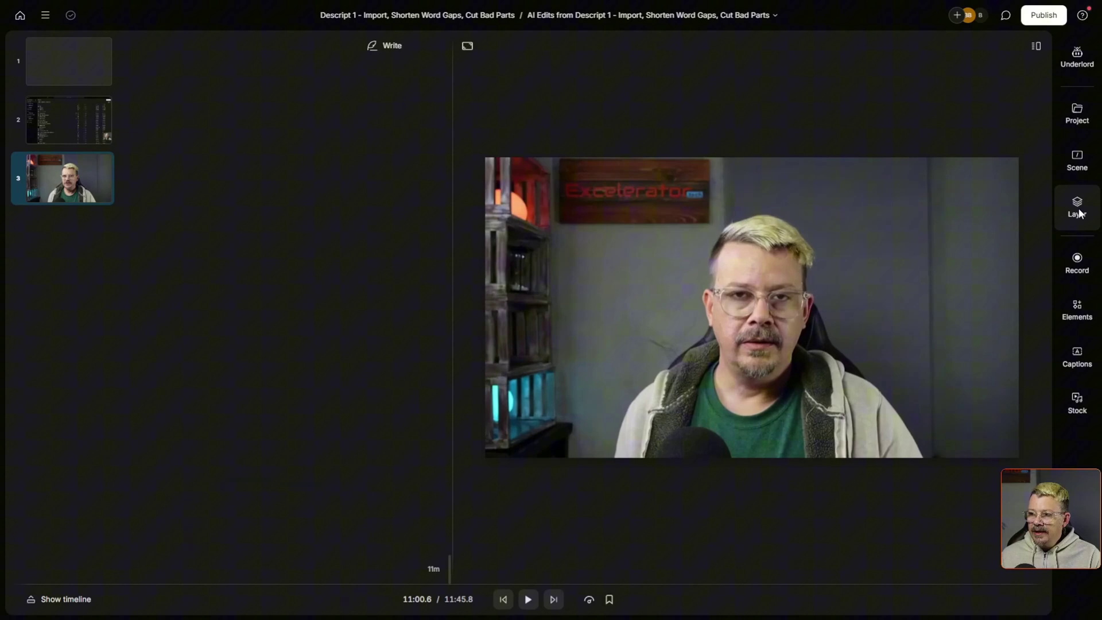
{"action": "left_click", "coordinate": [1077, 159]}
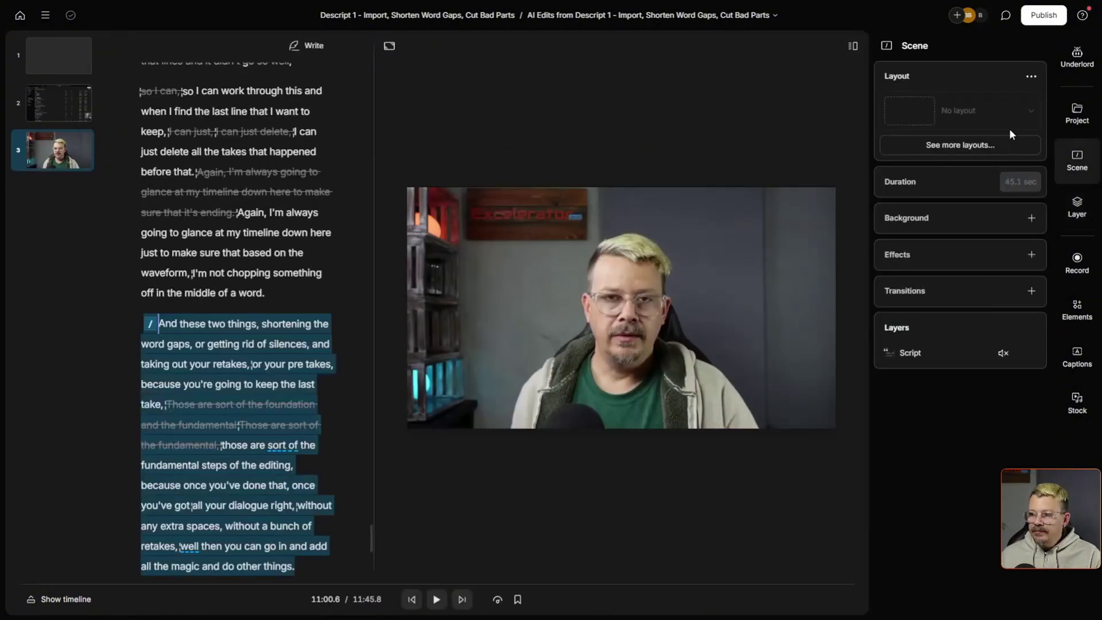
{"action": "left_click", "coordinate": [1083, 215]}
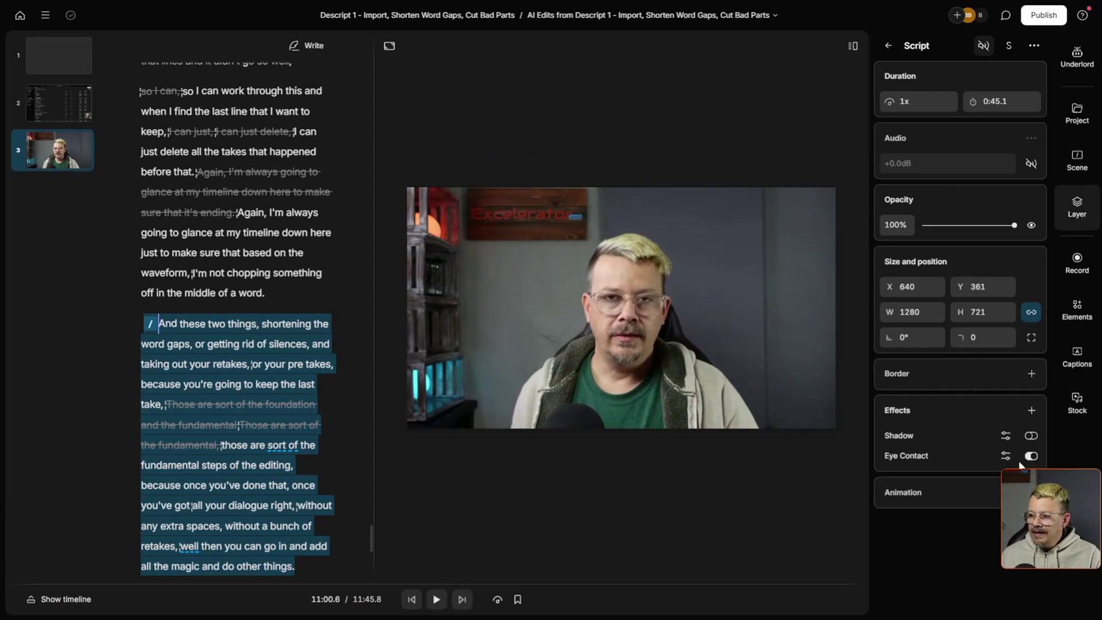
{"action": "left_click", "coordinate": [1031, 409]}
{"action": "left_click", "coordinate": [966, 380]}
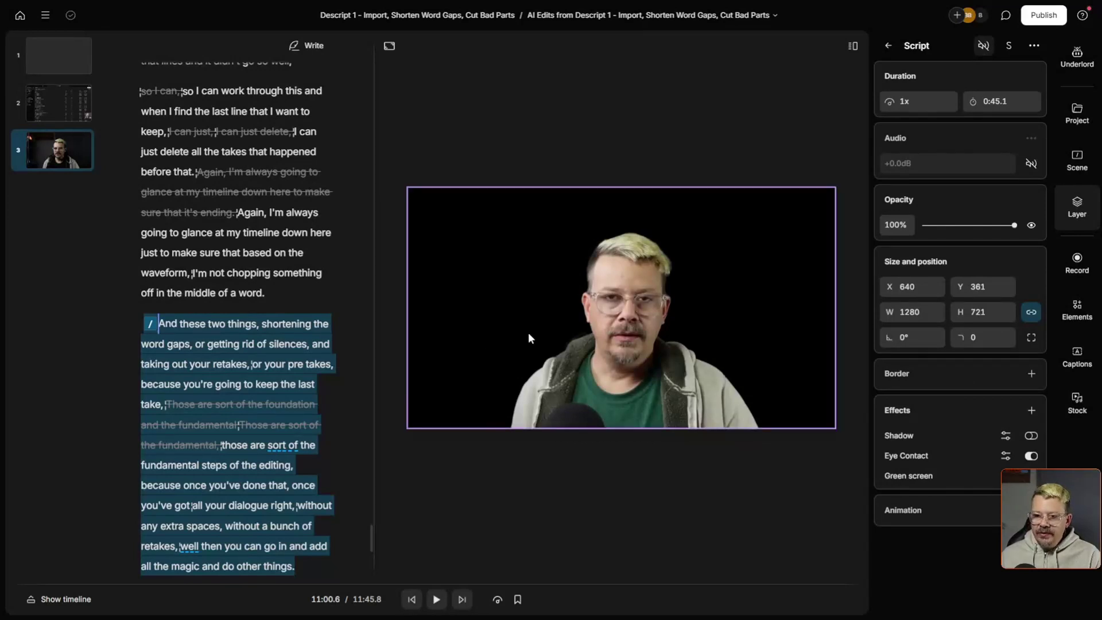
- Check scenes 2 and 1, then play the project from the start
{"action": "left_click", "coordinate": [76, 100]}
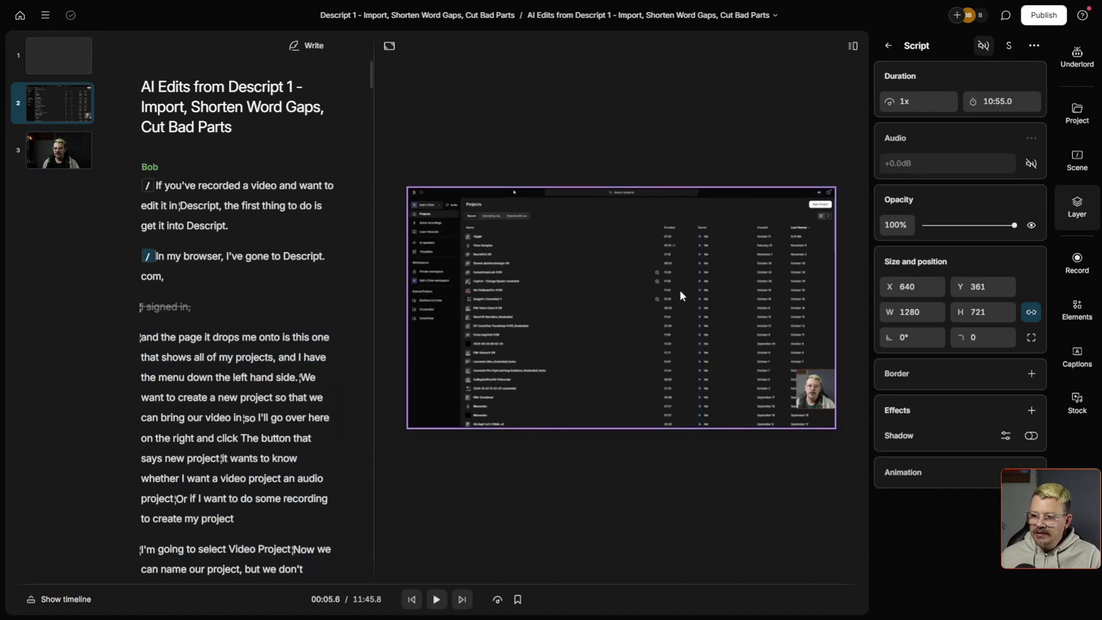
{"action": "left_click", "coordinate": [54, 66]}
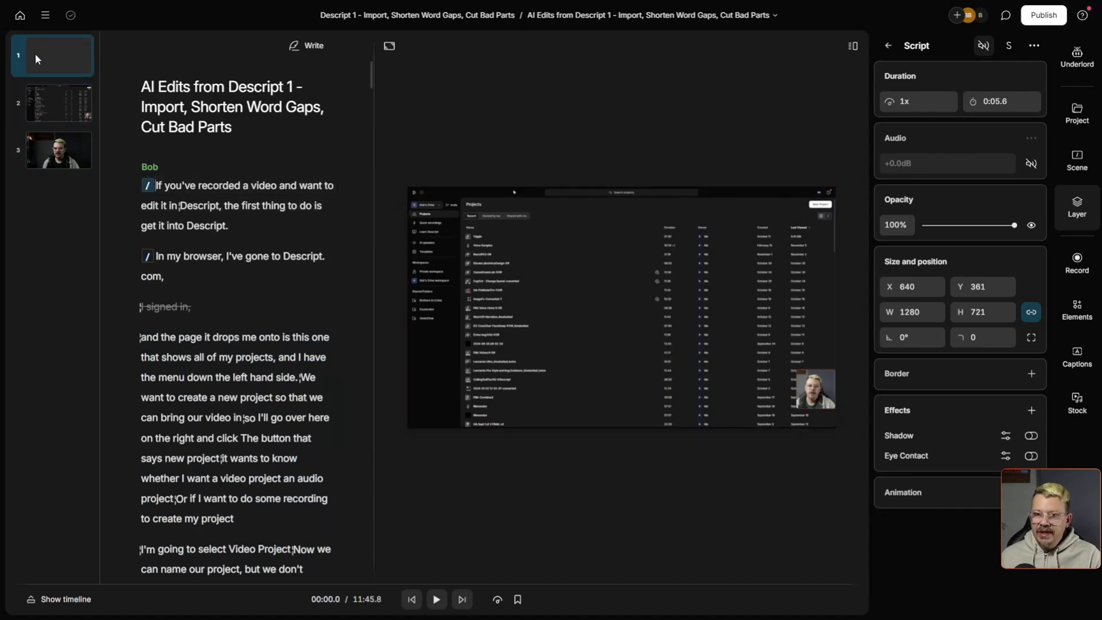
{"action": "key", "text": "space"}
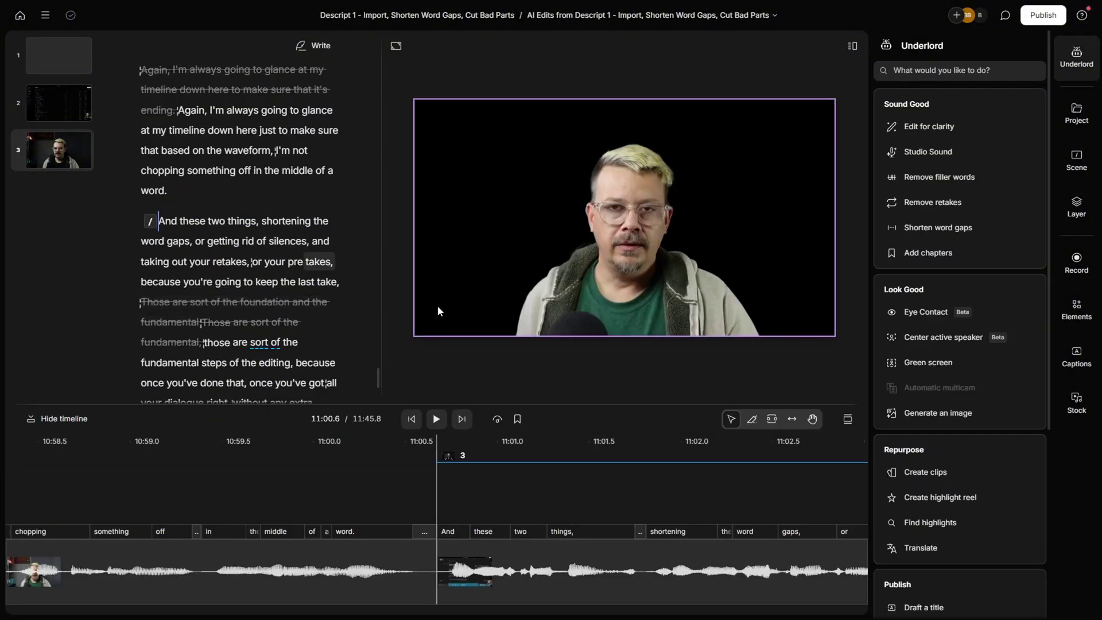
- Select the scene 3 video layer to show its effects, then compare scenes 2 and 3
{"action": "left_click", "coordinate": [634, 224]}
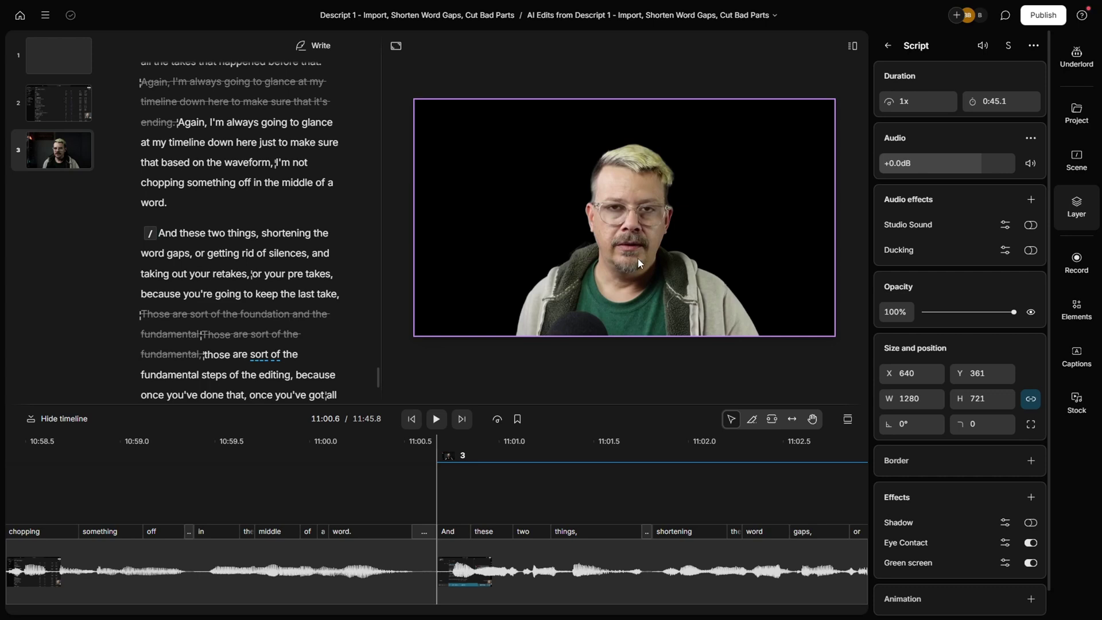
{"action": "left_click", "coordinate": [59, 111]}
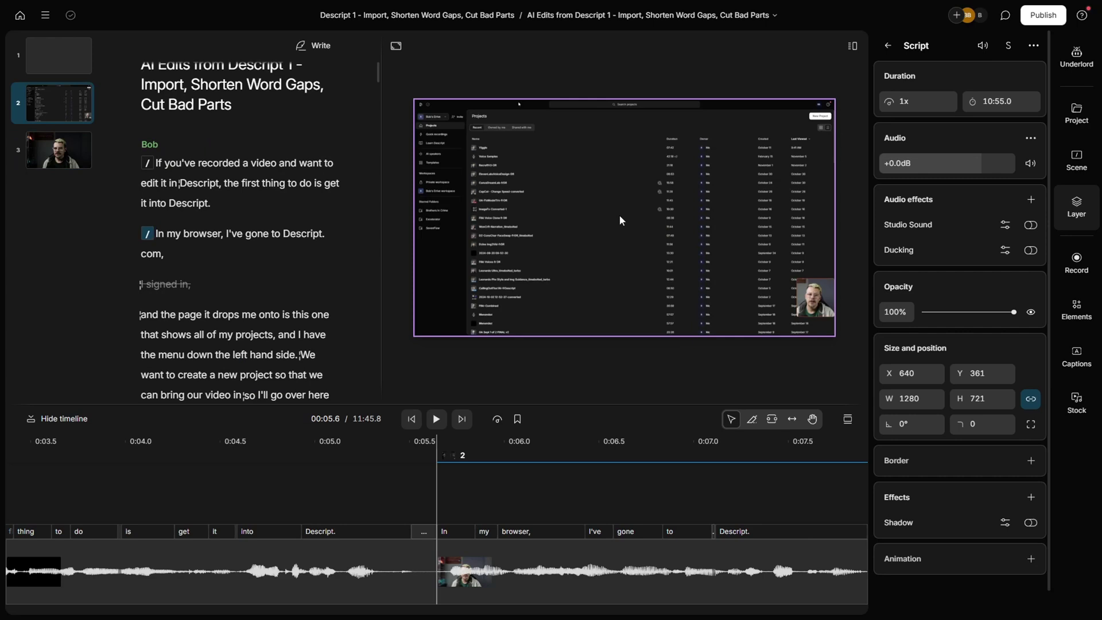
{"action": "left_click", "coordinate": [62, 157]}
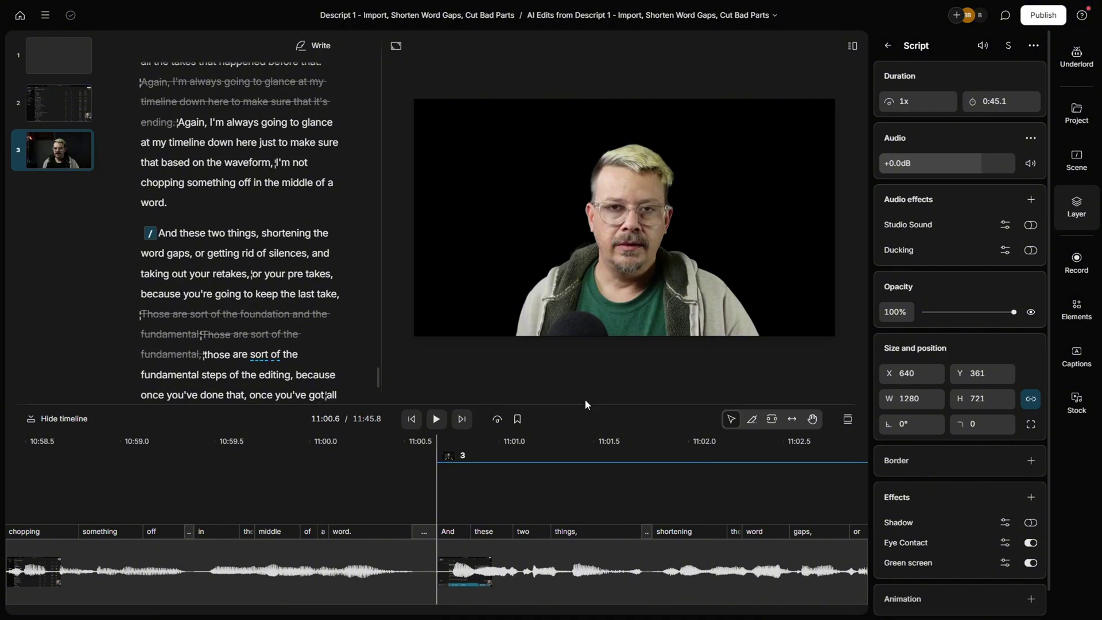
- Upload the BG wall image, add it as a new layer, and send it behind the speaker
{"action": "left_click", "coordinate": [1076, 57]}
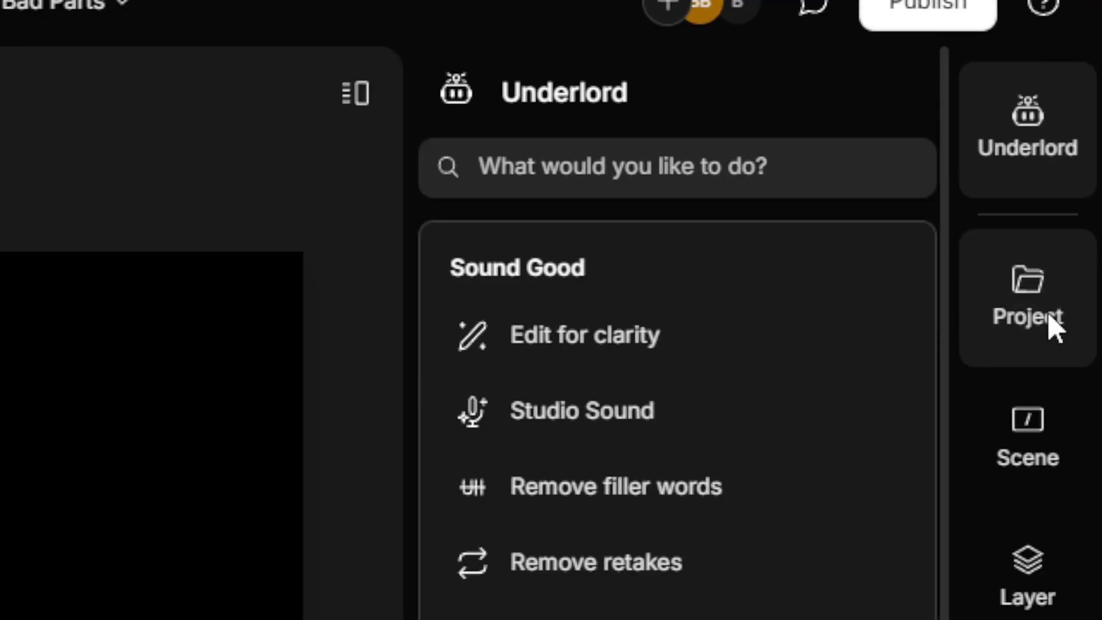
{"action": "left_click", "coordinate": [1050, 319]}
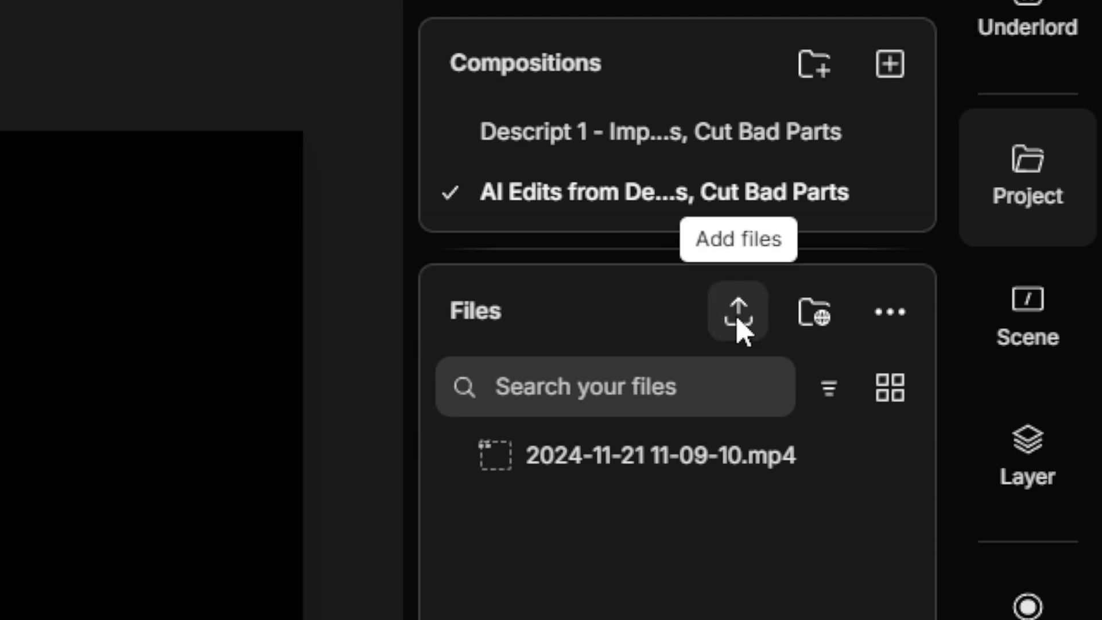
{"action": "left_click", "coordinate": [738, 313]}
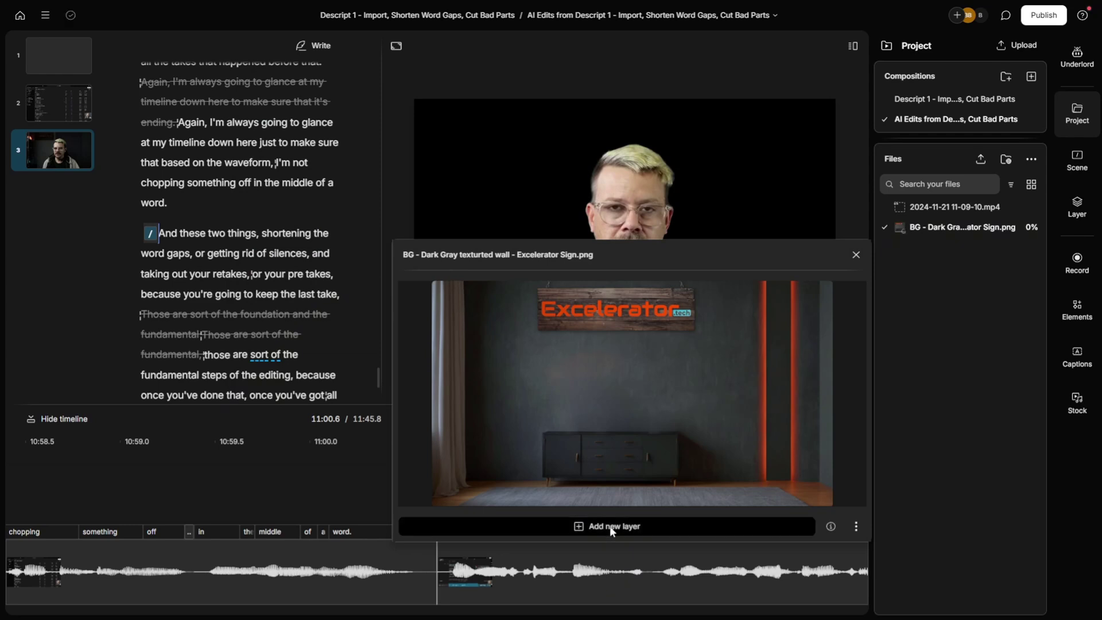
{"action": "left_click", "coordinate": [609, 525]}
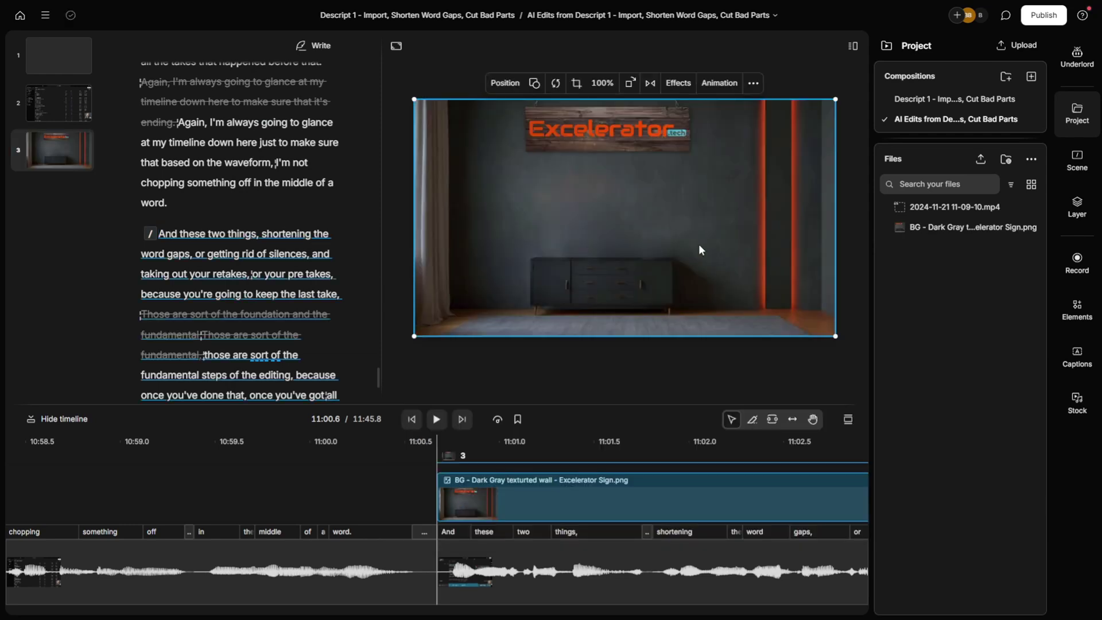
{"action": "right_click", "coordinate": [661, 213]}
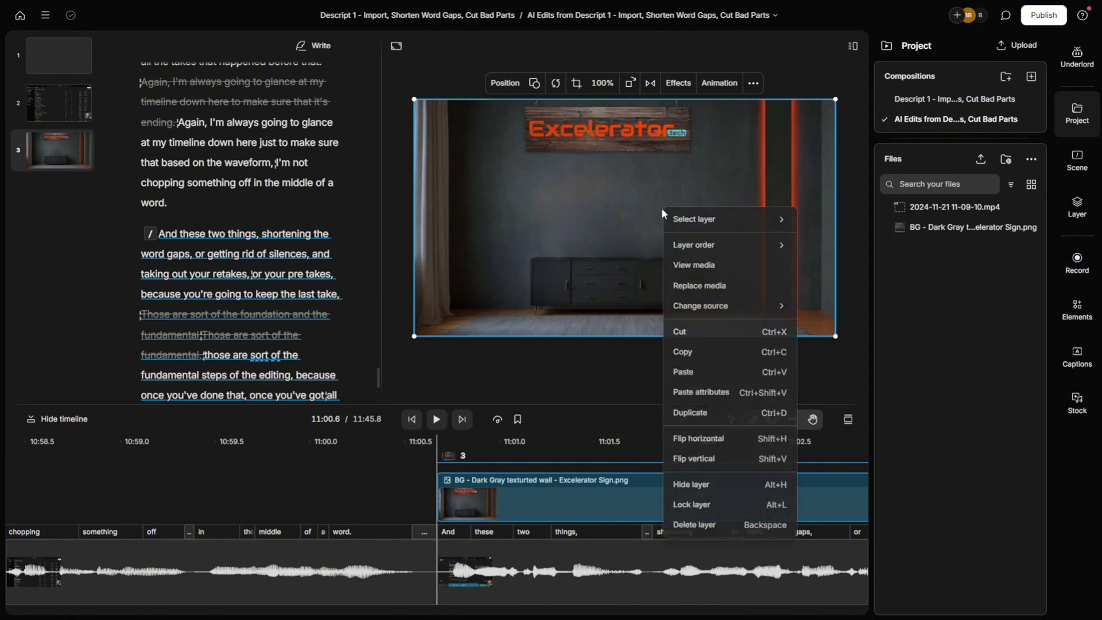
{"action": "mouse_move", "coordinate": [704, 249]}
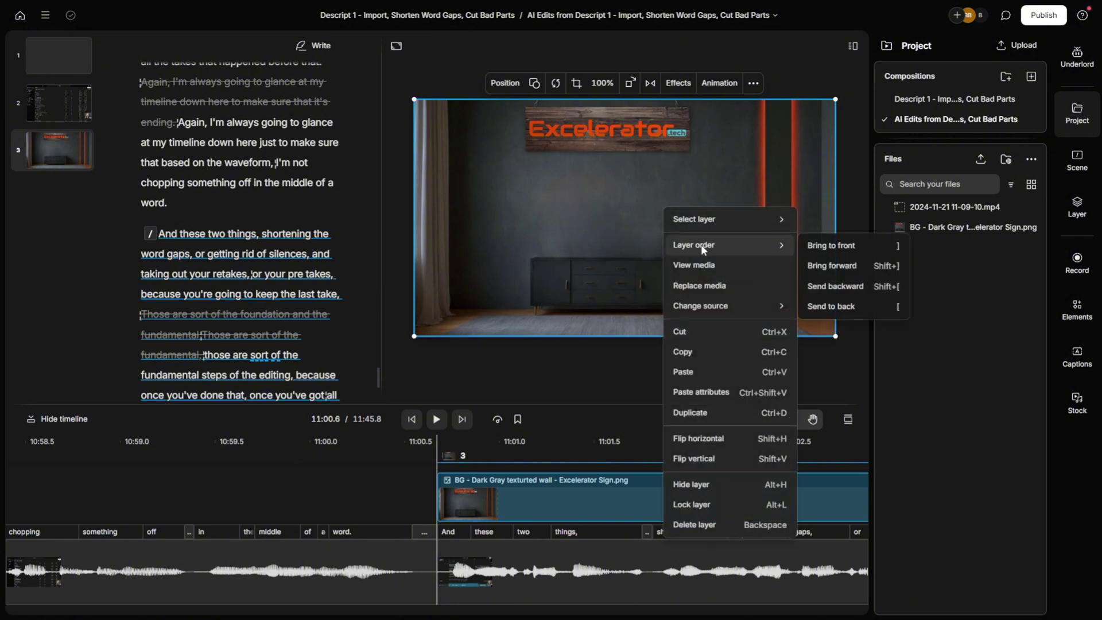
{"action": "left_click", "coordinate": [838, 308]}
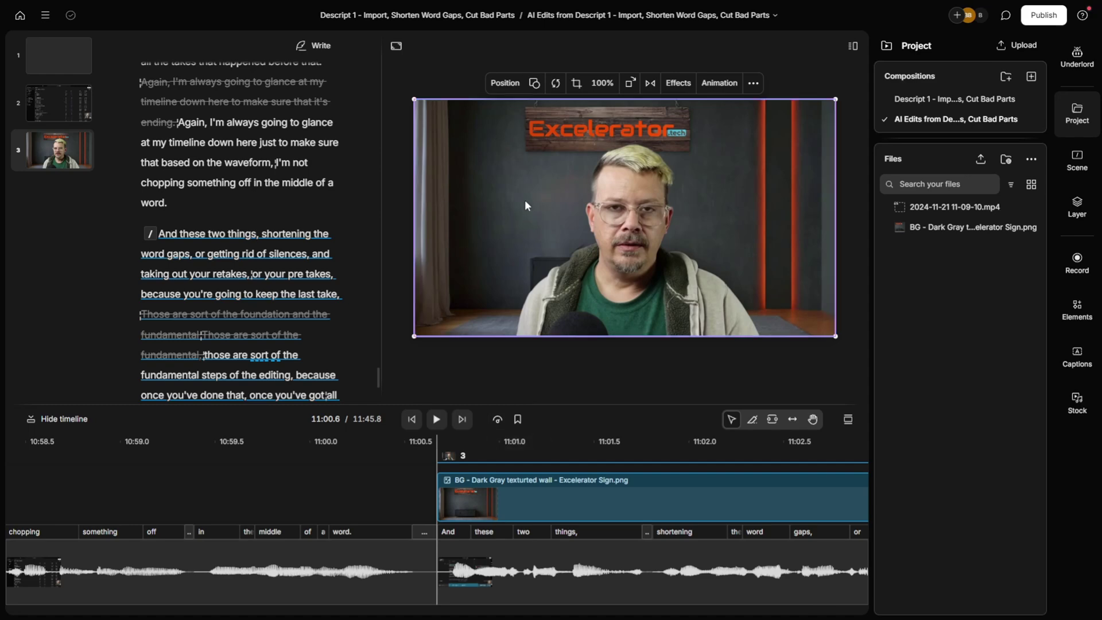
- Scroll the timeline down and across to view all of scene 3's layers
{"action": "scroll", "coordinate": [253, 269], "scroll_direction": "down", "scroll_amount": 3}
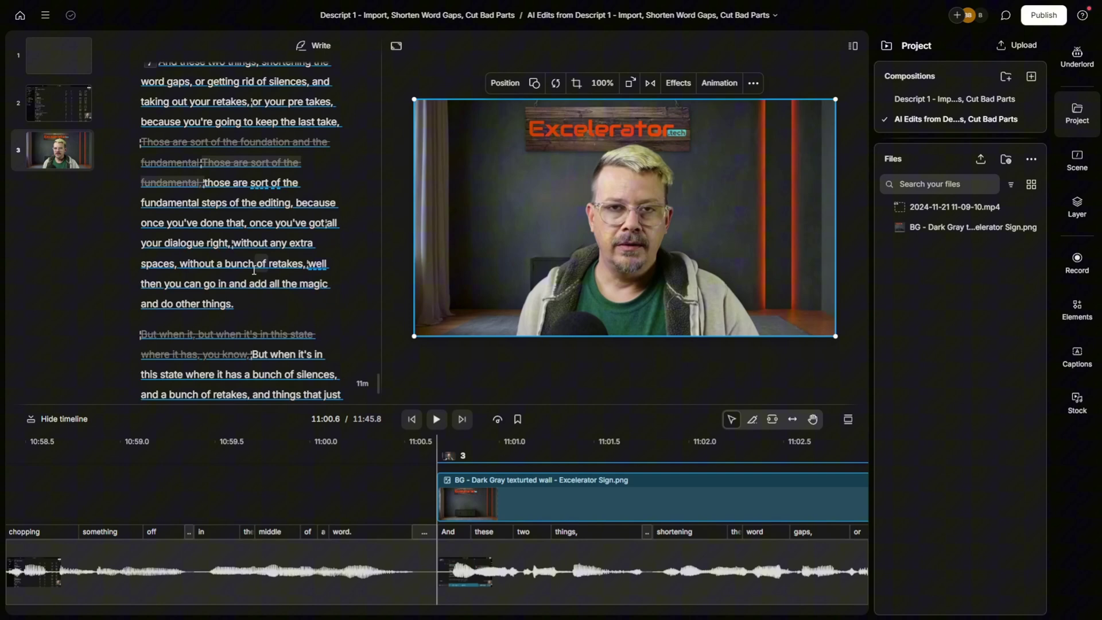
{"action": "scroll", "coordinate": [254, 270], "scroll_direction": "down", "scroll_amount": 3}
{"action": "scroll", "coordinate": [195, 273], "scroll_direction": "down", "scroll_amount": 2}
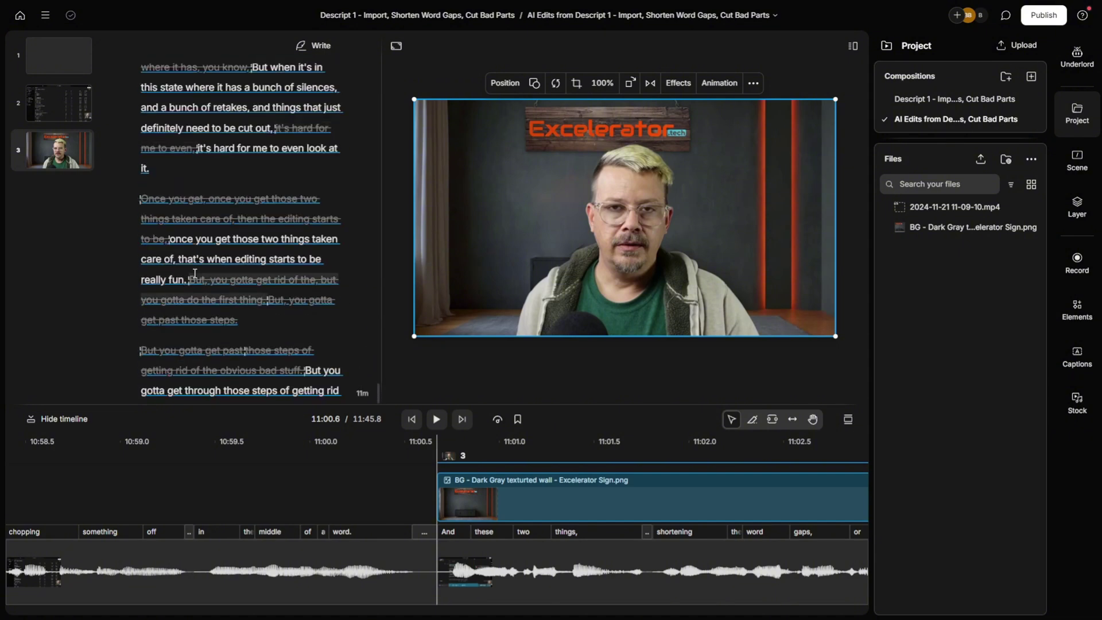
{"action": "scroll", "coordinate": [195, 274], "scroll_direction": "down", "scroll_amount": 3}
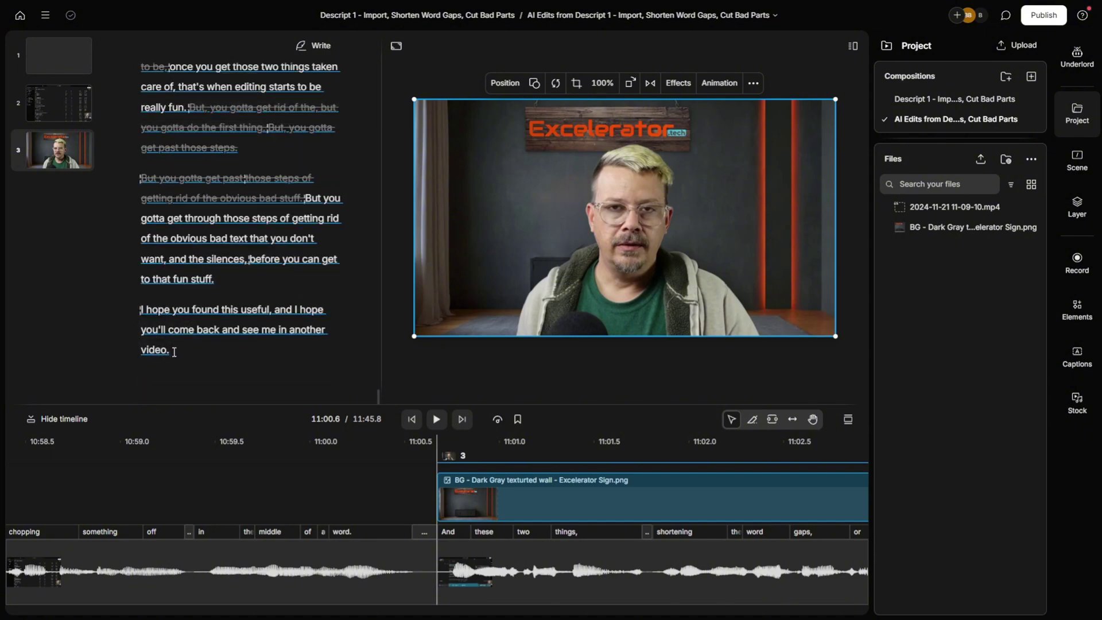
{"action": "scroll", "coordinate": [175, 306], "scroll_direction": "up", "scroll_amount": 4}
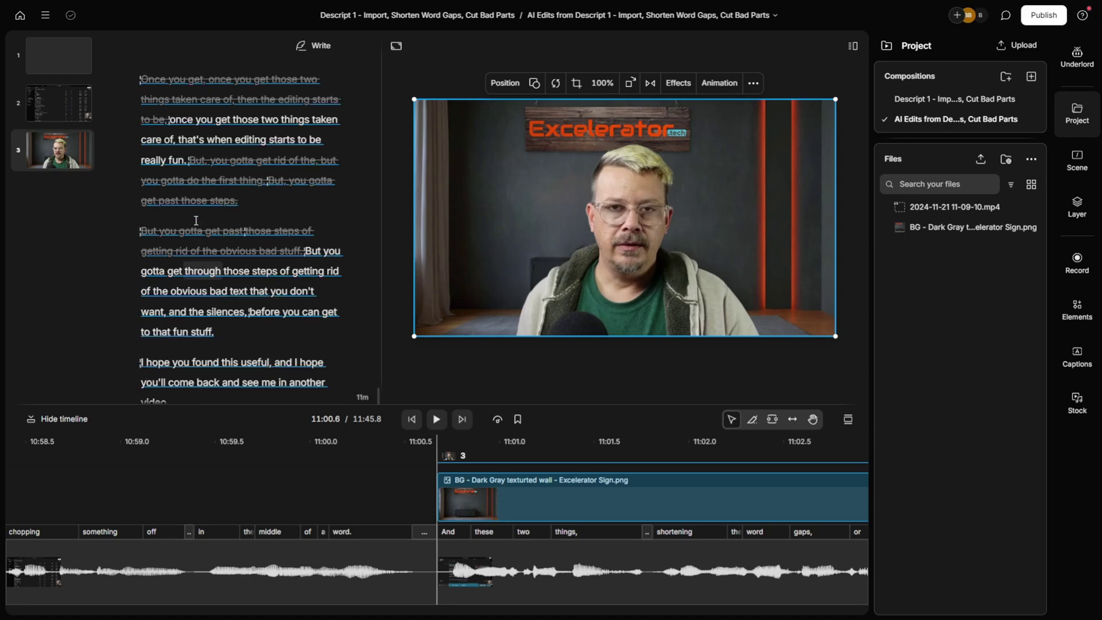
{"action": "scroll", "coordinate": [149, 287], "scroll_direction": "down", "scroll_amount": 5}
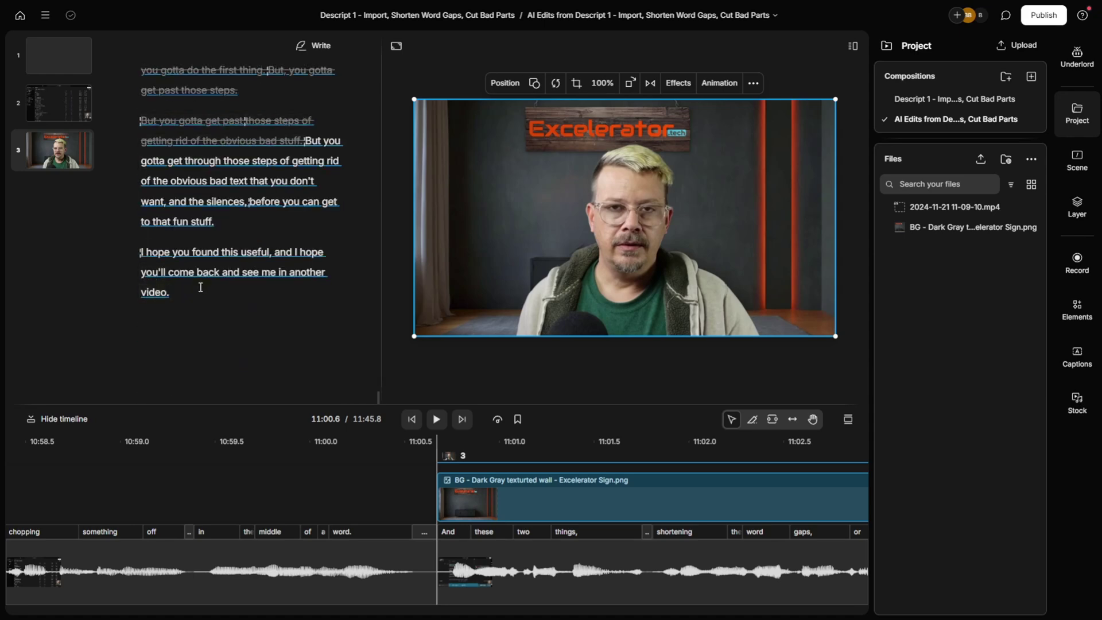
{"action": "scroll", "coordinate": [245, 424], "scroll_direction": "right", "scroll_amount": 3}
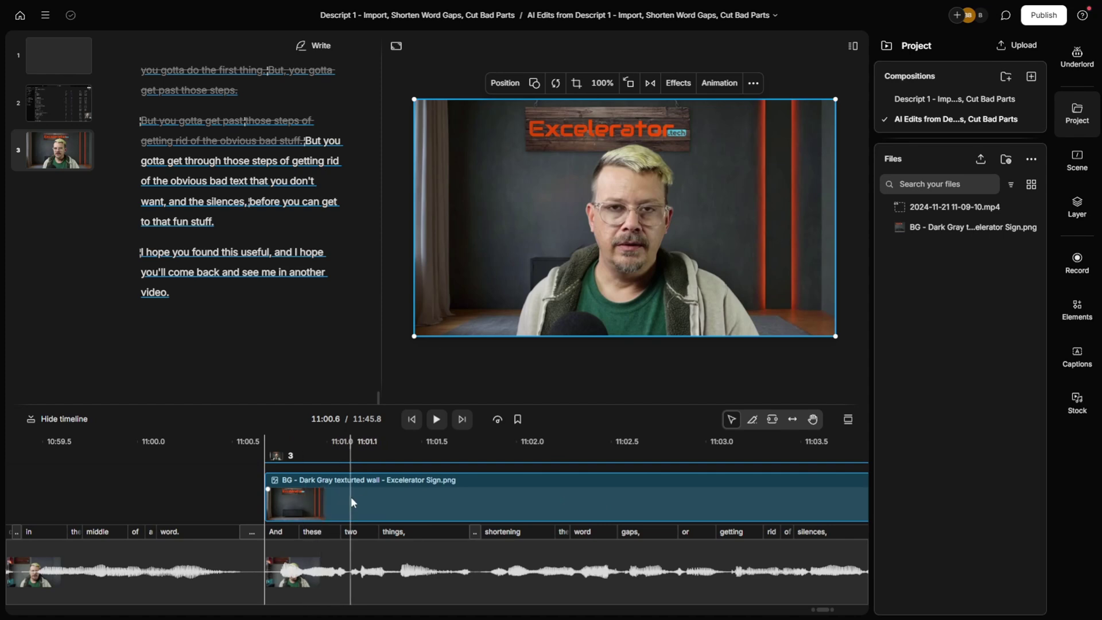
{"action": "scroll", "coordinate": [350, 498], "scroll_direction": "right", "scroll_amount": 15}
{"action": "scroll", "coordinate": [352, 499], "scroll_direction": "right", "scroll_amount": 20}
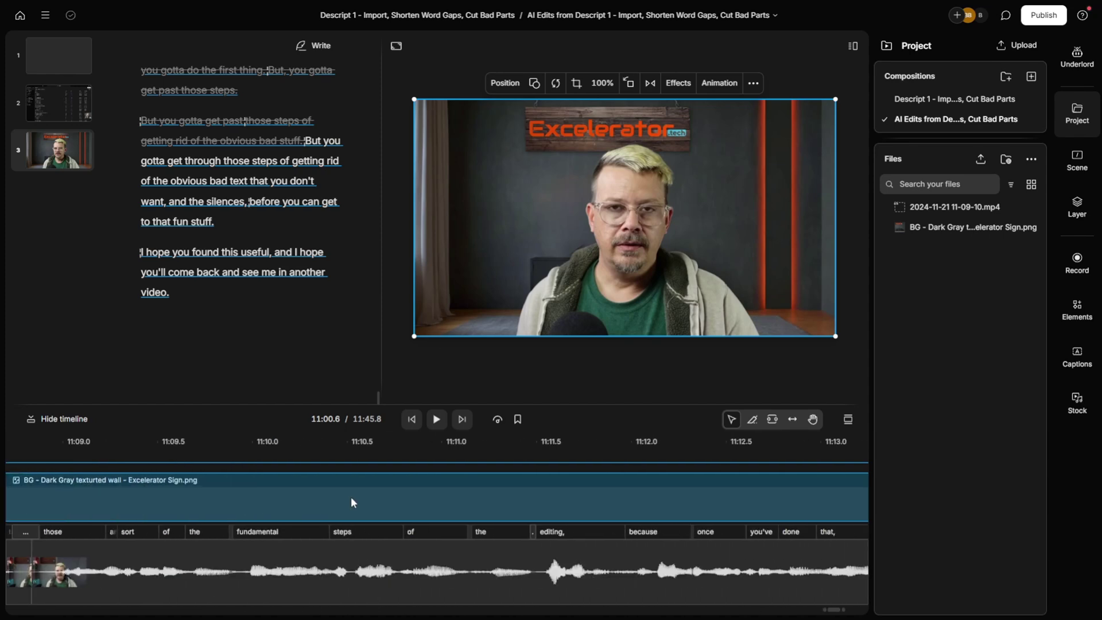
{"action": "scroll", "coordinate": [350, 497], "scroll_direction": "right", "scroll_amount": 20}
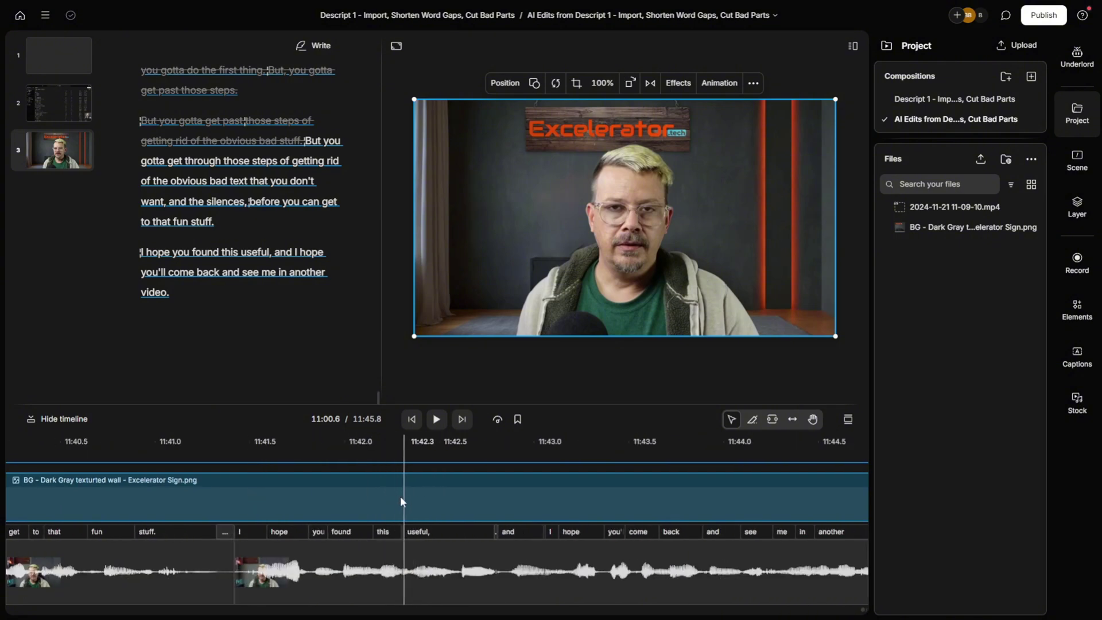
{"action": "scroll", "coordinate": [404, 497], "scroll_direction": "down", "scroll_amount": 10}
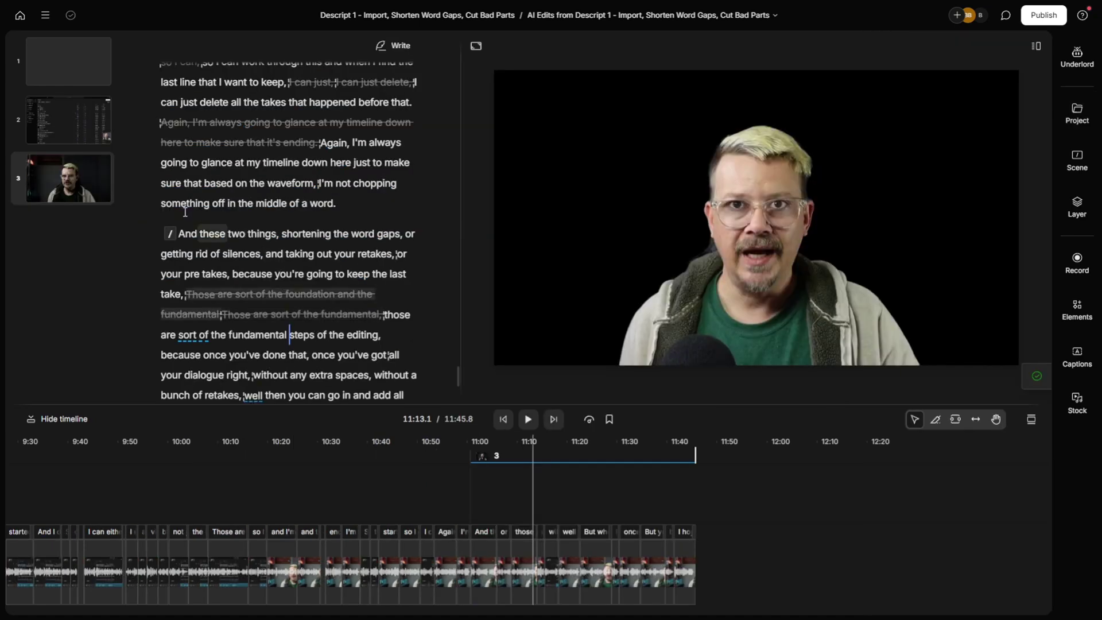
- Drag the BG wall image into scene 3, send it to back, and scrub to check
{"action": "left_click", "coordinate": [170, 234]}
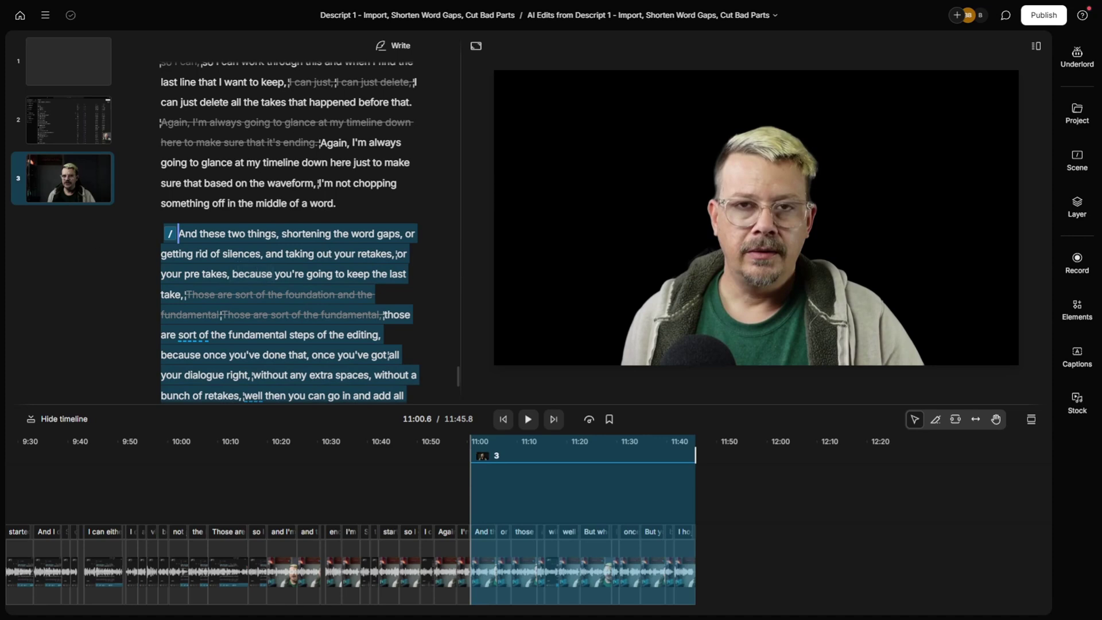
{"action": "left_click_drag", "start_coordinate": [170, 234], "coordinate": [323, 328]}
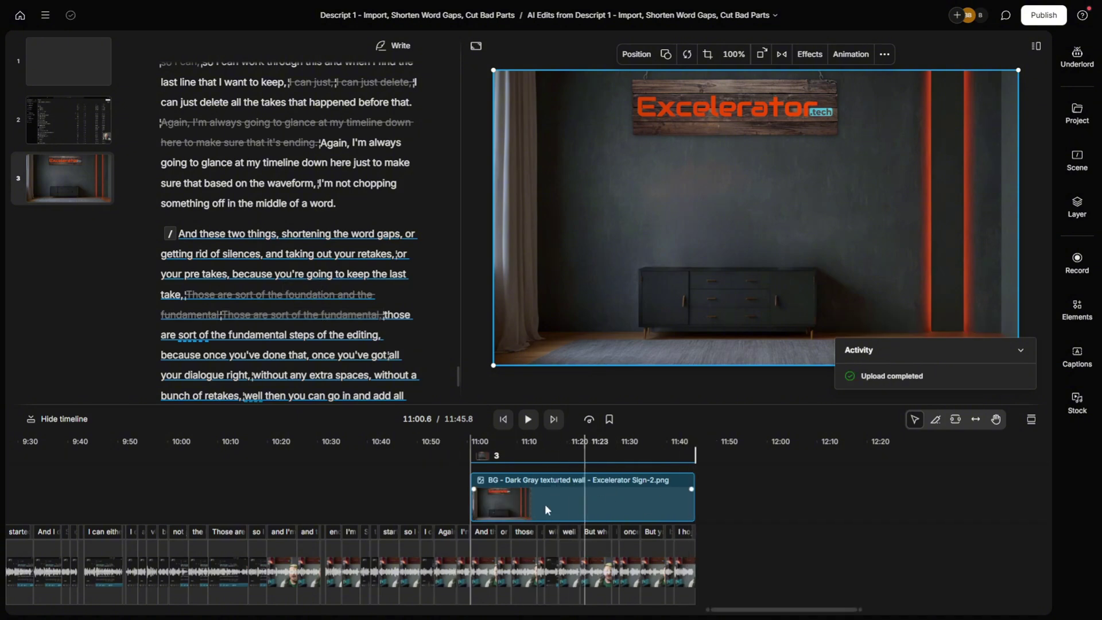
{"action": "left_click", "coordinate": [568, 495]}
{"action": "right_click", "coordinate": [568, 494]}
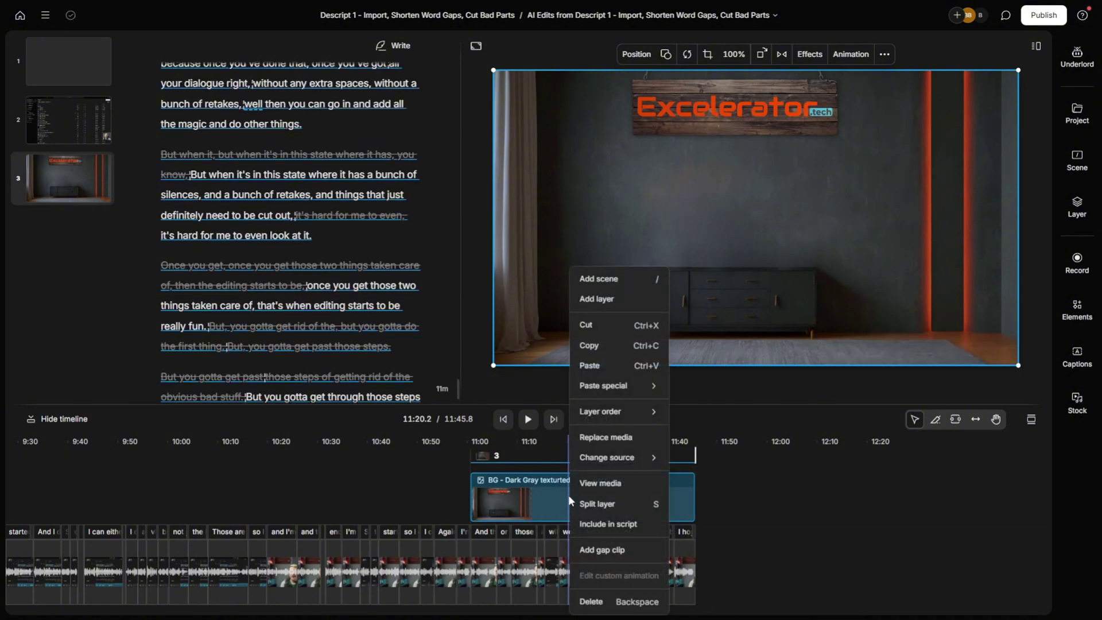
{"action": "mouse_move", "coordinate": [621, 409]}
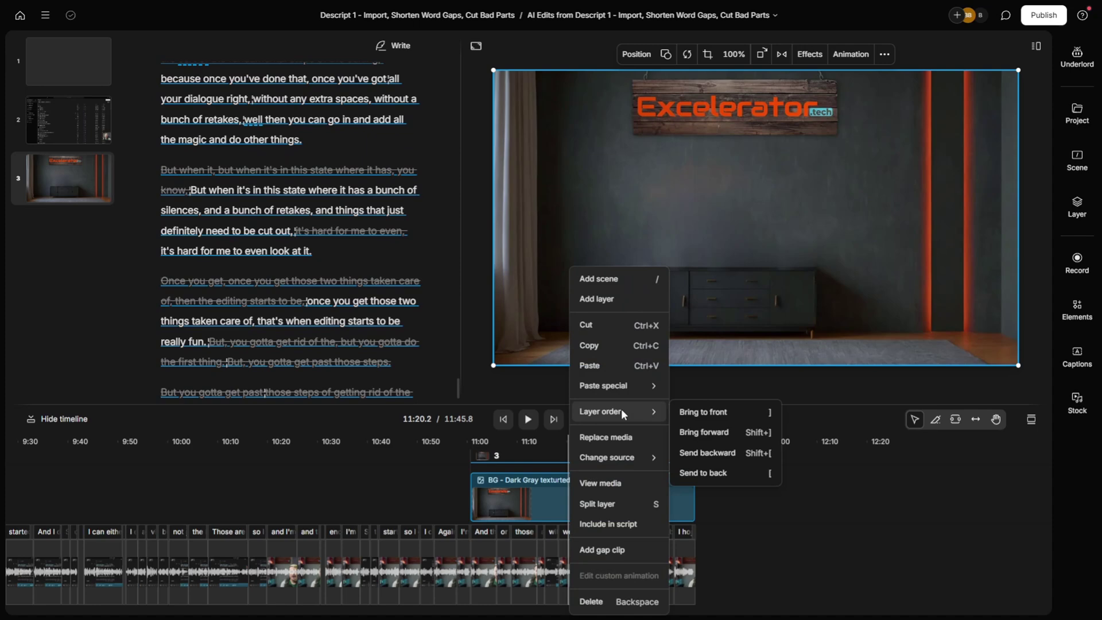
{"action": "left_click", "coordinate": [715, 472]}
{"action": "left_click", "coordinate": [388, 445]}
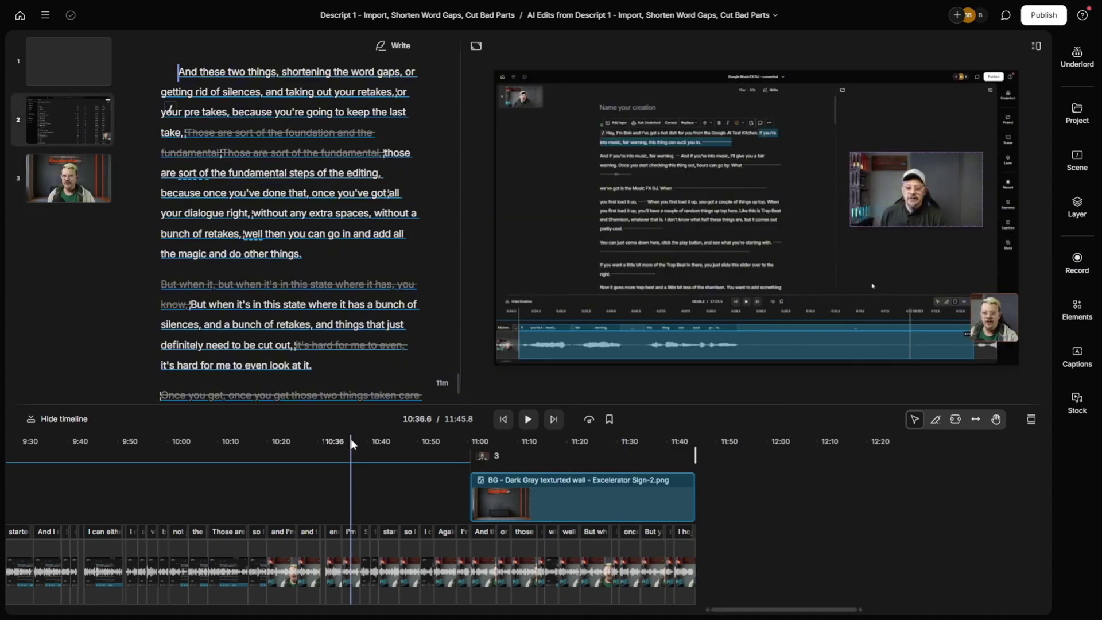
{"action": "left_click_drag", "start_coordinate": [391, 443], "coordinate": [621, 455]}
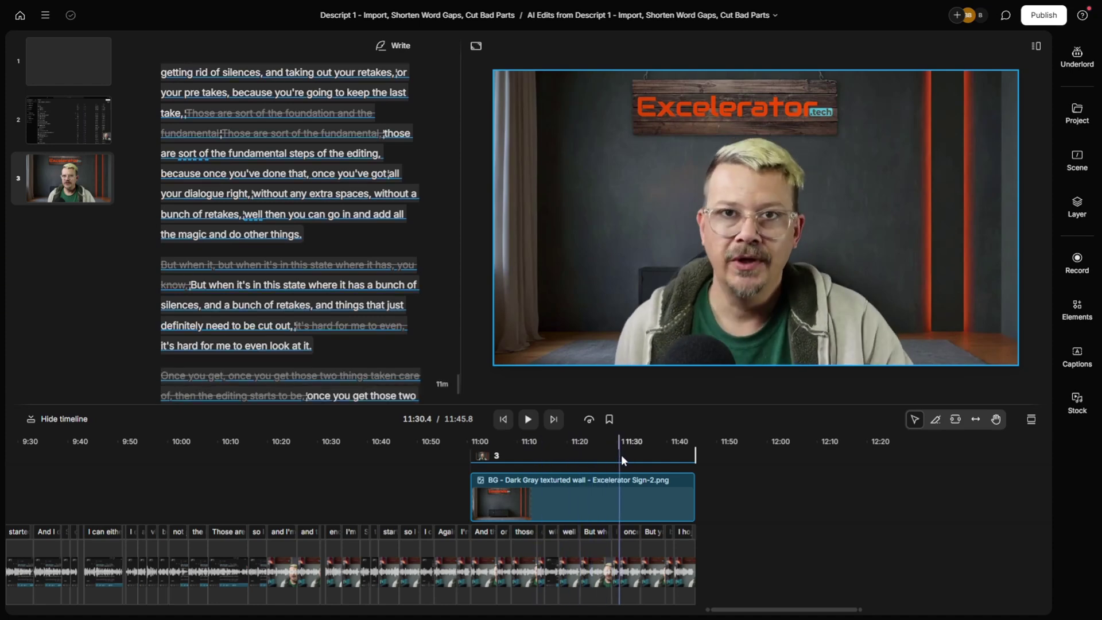
- Remove the wall background image and browse the stock Backgrounds library
{"action": "key", "text": "ctrl+z"}
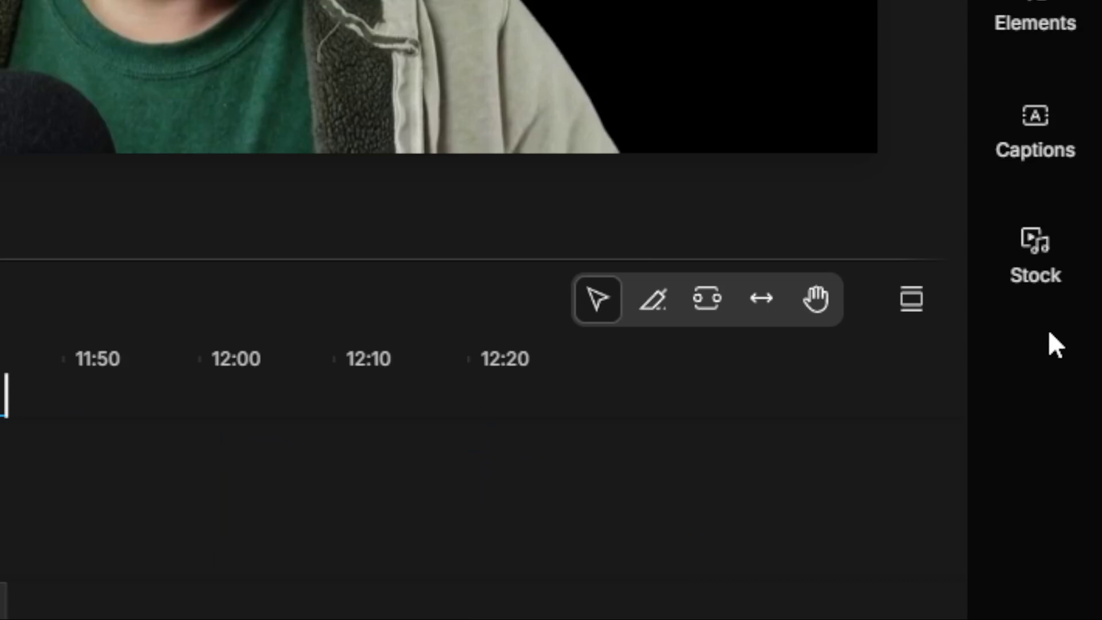
{"action": "left_click", "coordinate": [1030, 322]}
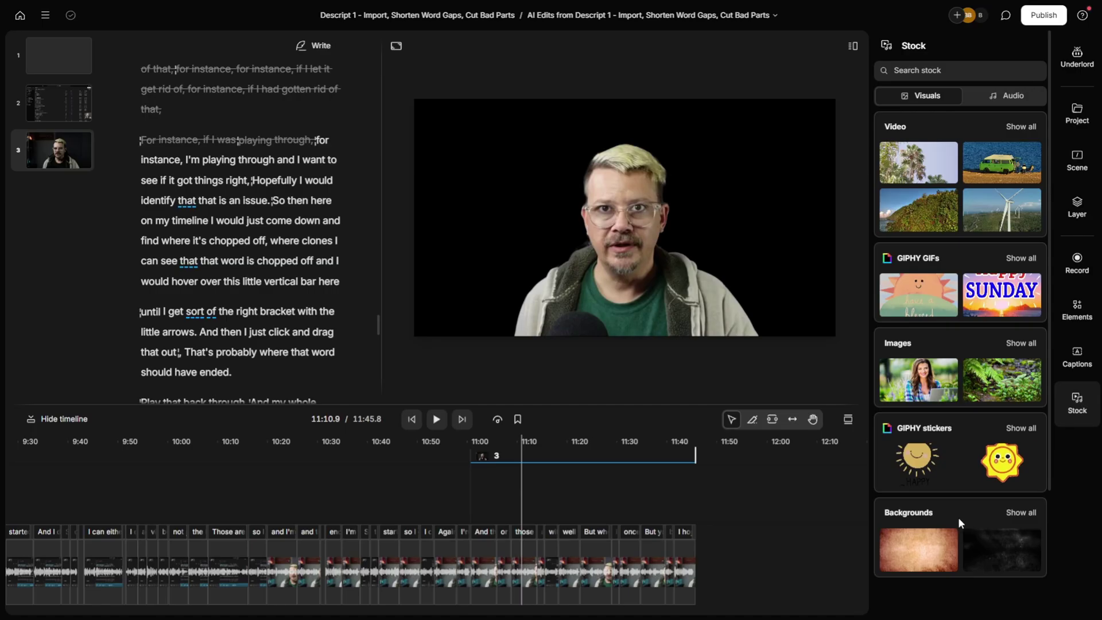
{"action": "left_click", "coordinate": [1019, 512]}
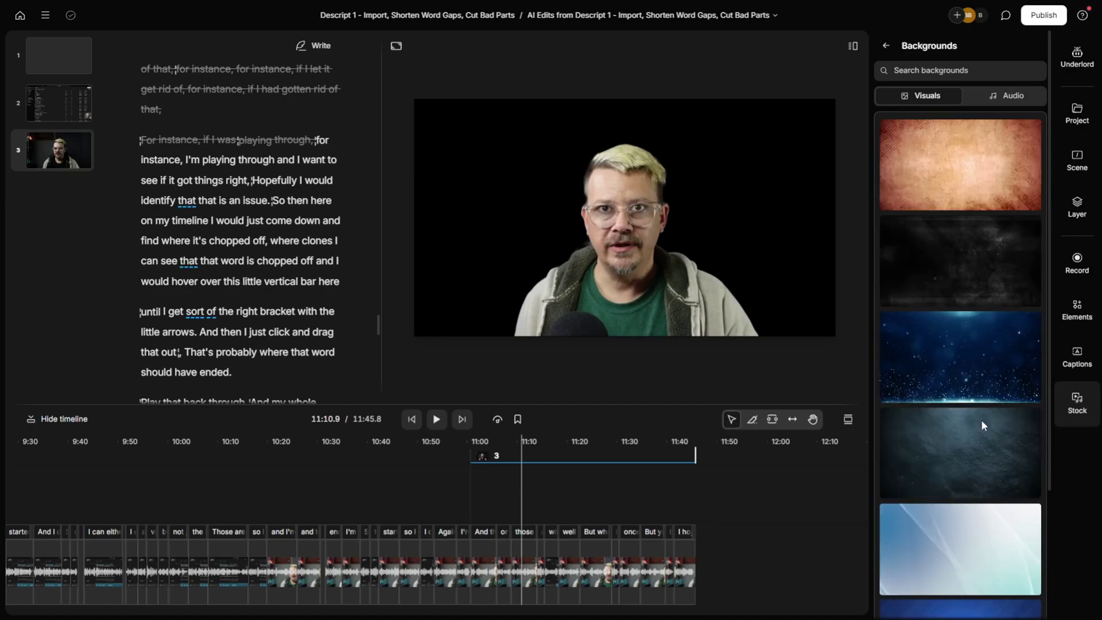
{"action": "scroll", "coordinate": [979, 339], "scroll_direction": "down", "scroll_amount": 5}
{"action": "scroll", "coordinate": [978, 338], "scroll_direction": "up", "scroll_amount": 5}
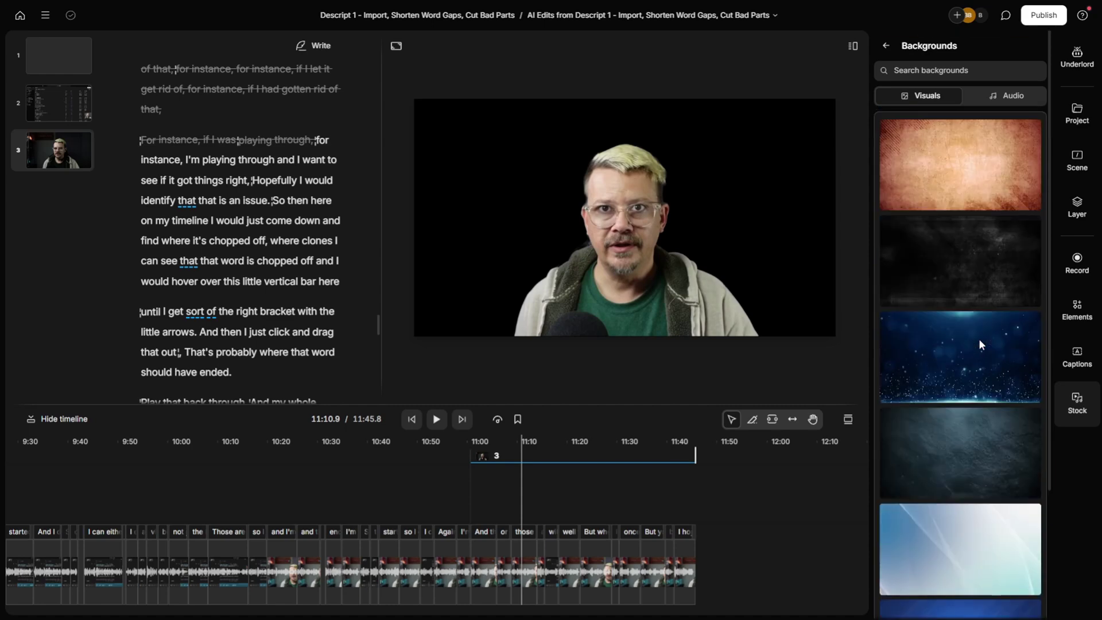
- Search stock for 'studio background' and add the orange Sports News studio loop behind the speaker
{"action": "left_click", "coordinate": [950, 69]}
{"action": "type", "text": "studio background"}
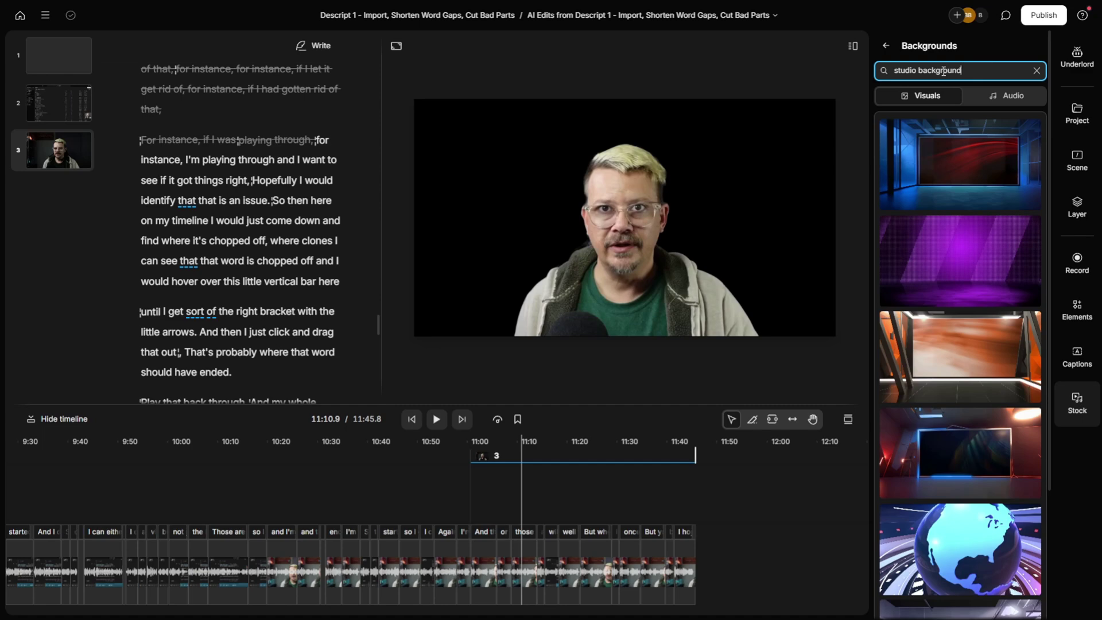
{"action": "scroll", "coordinate": [964, 312], "scroll_direction": "down", "scroll_amount": 8}
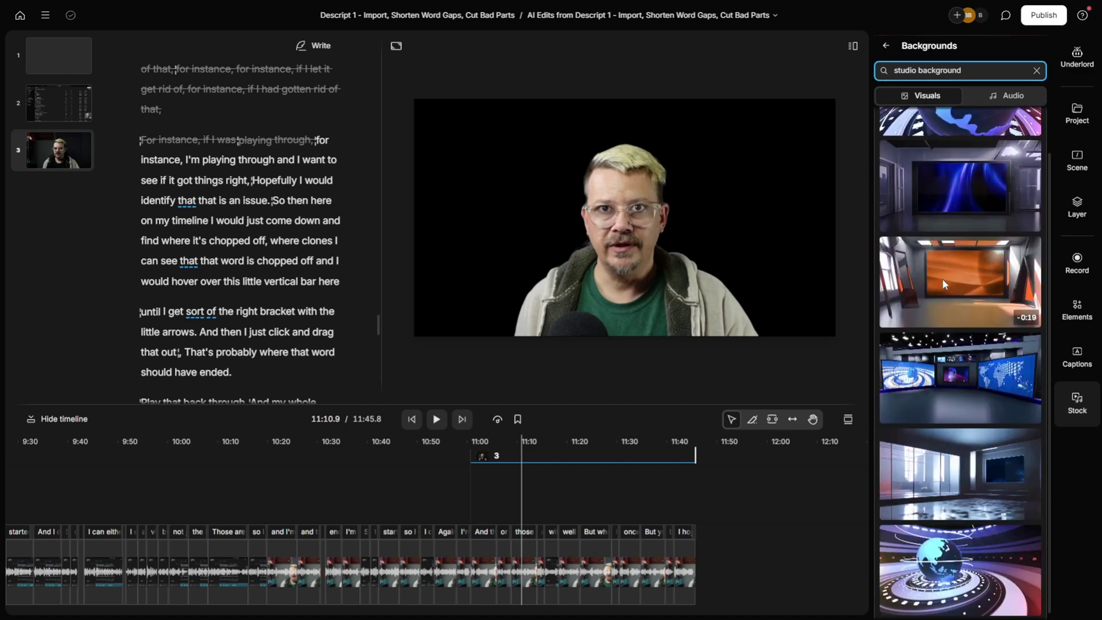
{"action": "left_click", "coordinate": [941, 278]}
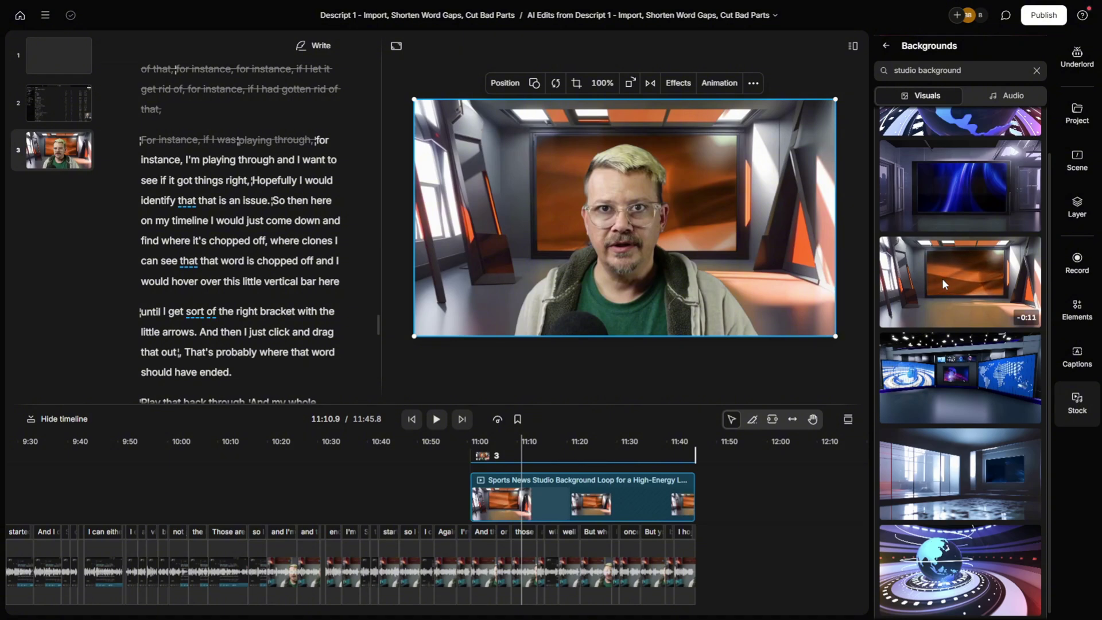
{"action": "scroll", "coordinate": [941, 278], "scroll_direction": "up", "scroll_amount": 1}
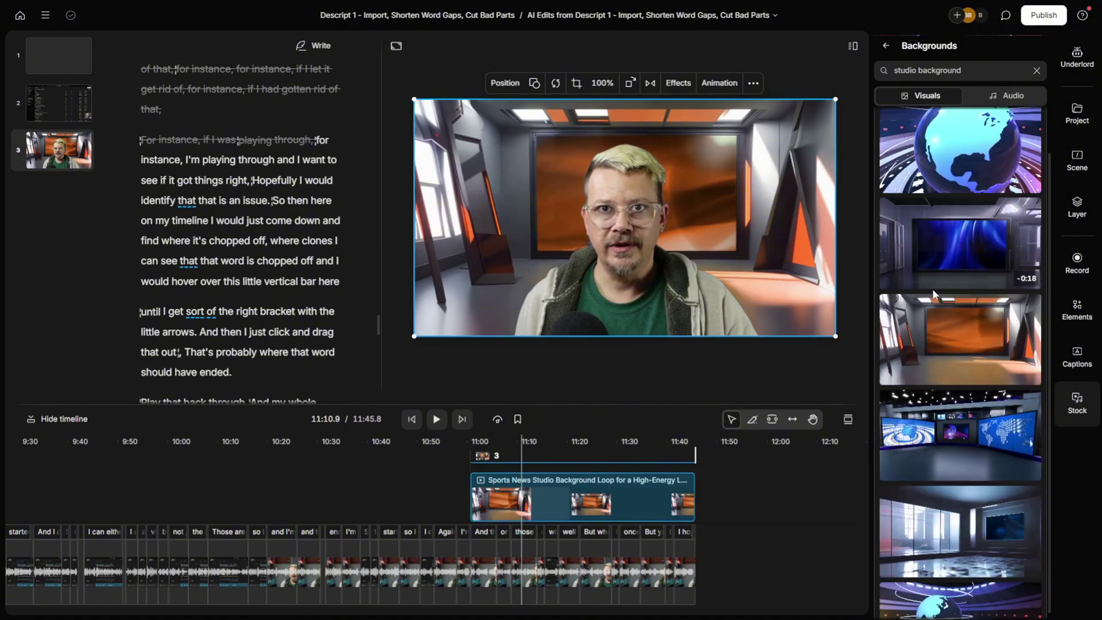
{"action": "scroll", "coordinate": [983, 274], "scroll_direction": "down", "scroll_amount": 5}
{"action": "scroll", "coordinate": [982, 273], "scroll_direction": "down", "scroll_amount": 5}
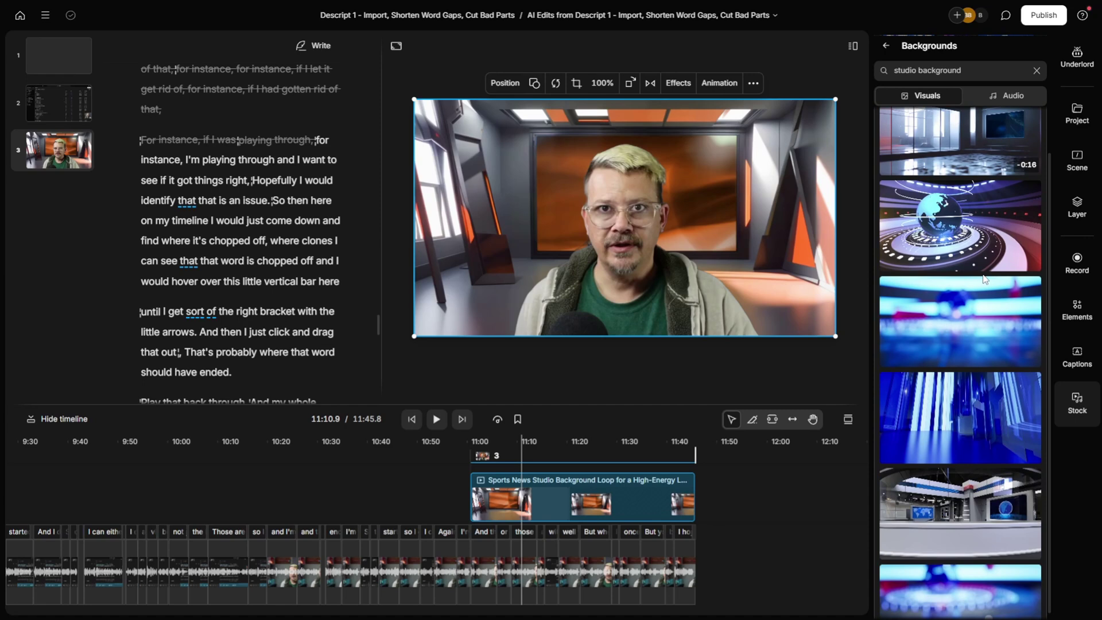
{"action": "left_click", "coordinate": [956, 206]}
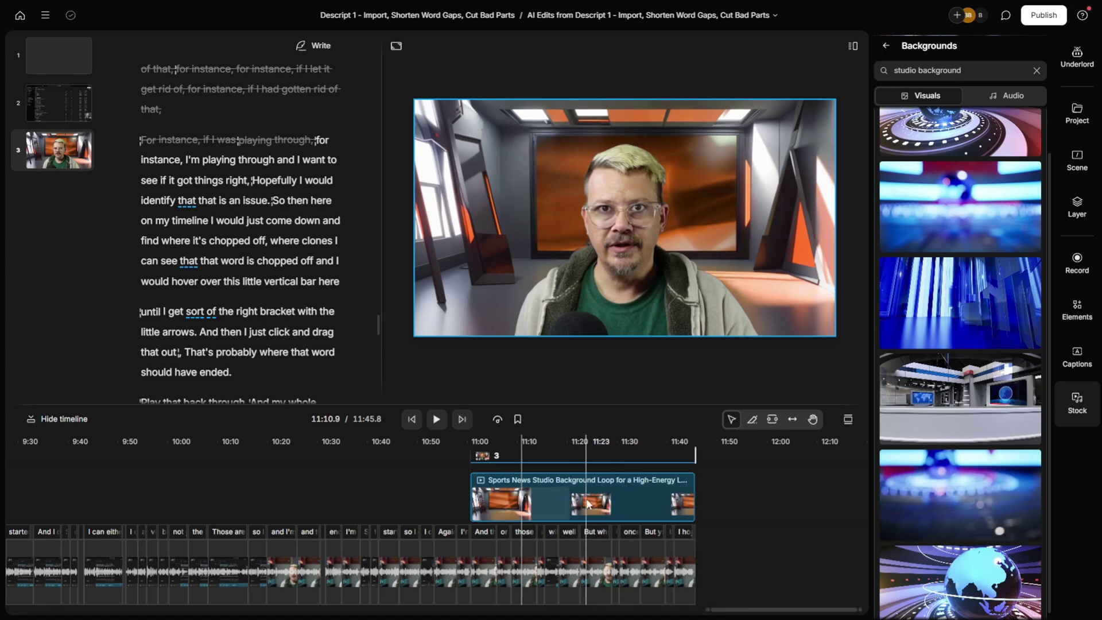
- Replace the Sports News clip with the blurred blue News Background Breaking News Studio video
{"action": "left_click", "coordinate": [534, 501]}
{"action": "right_click", "coordinate": [534, 501]}
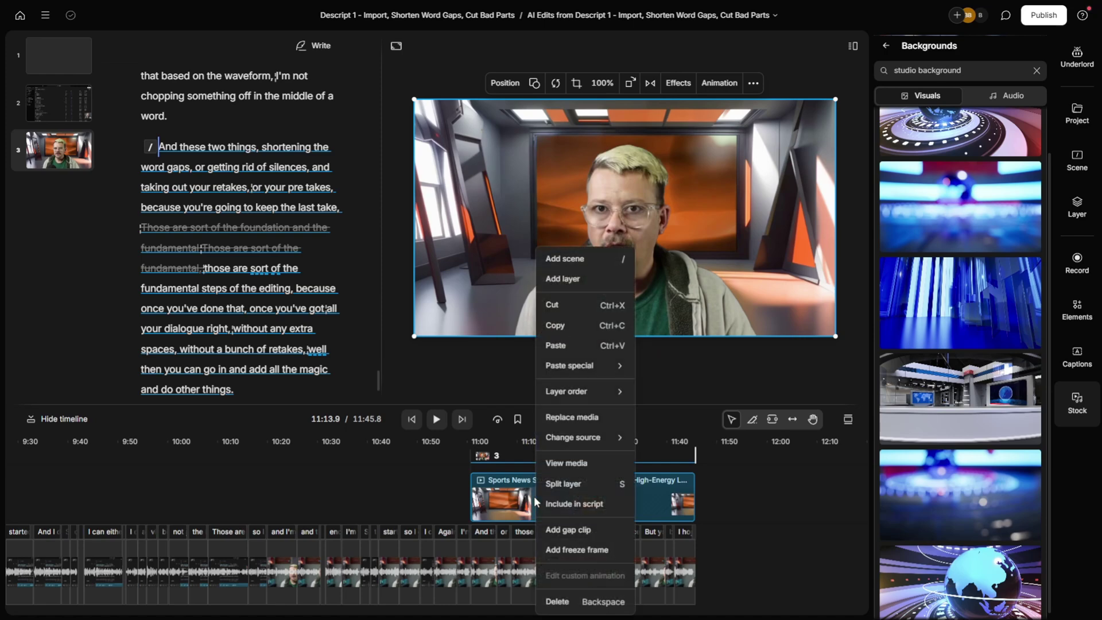
{"action": "left_click", "coordinate": [579, 418]}
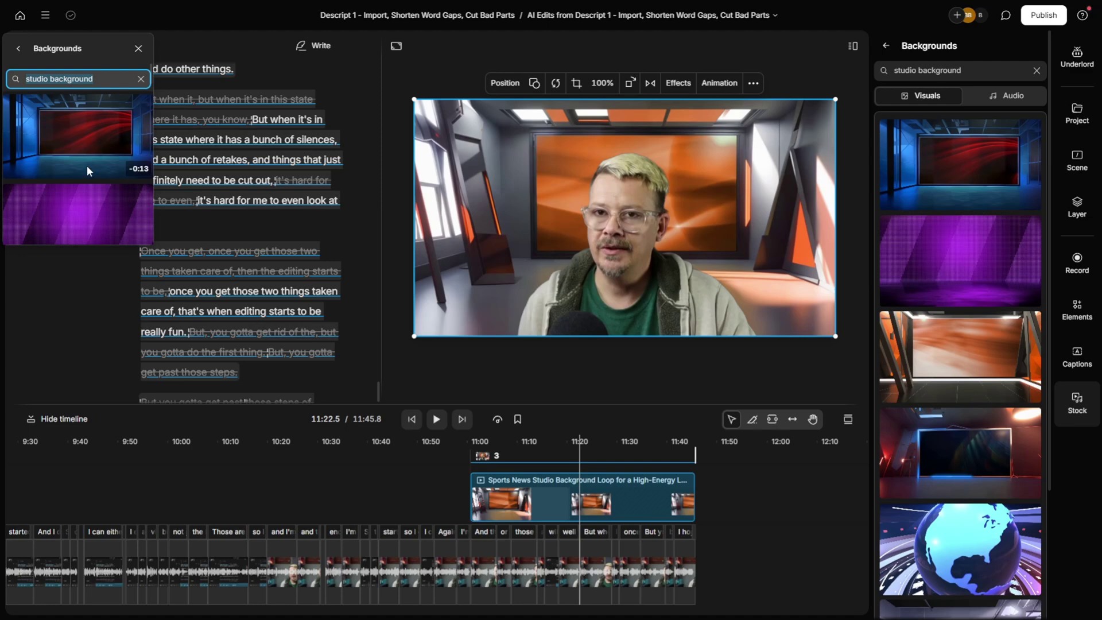
{"action": "scroll", "coordinate": [91, 164], "scroll_direction": "down", "scroll_amount": 6}
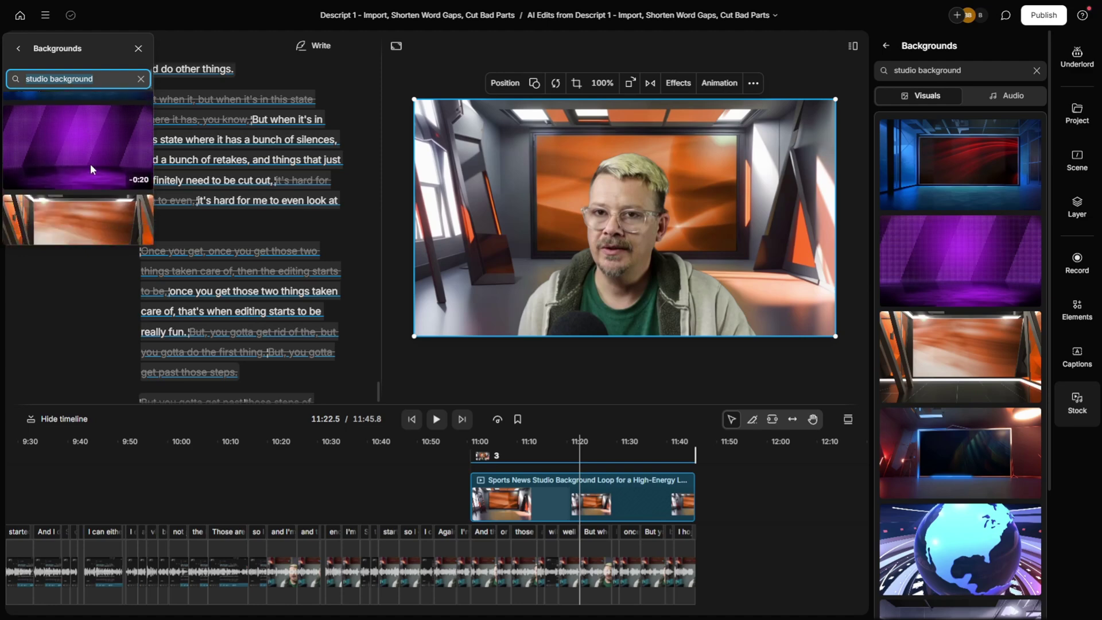
{"action": "scroll", "coordinate": [91, 166], "scroll_direction": "down", "scroll_amount": 10}
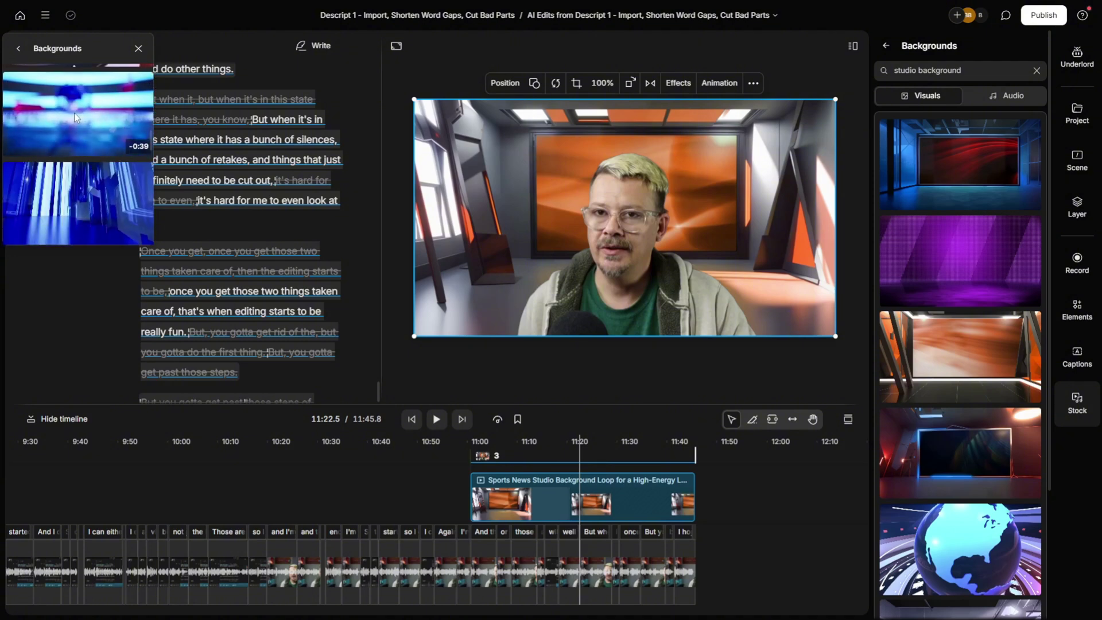
{"action": "left_click", "coordinate": [74, 113]}
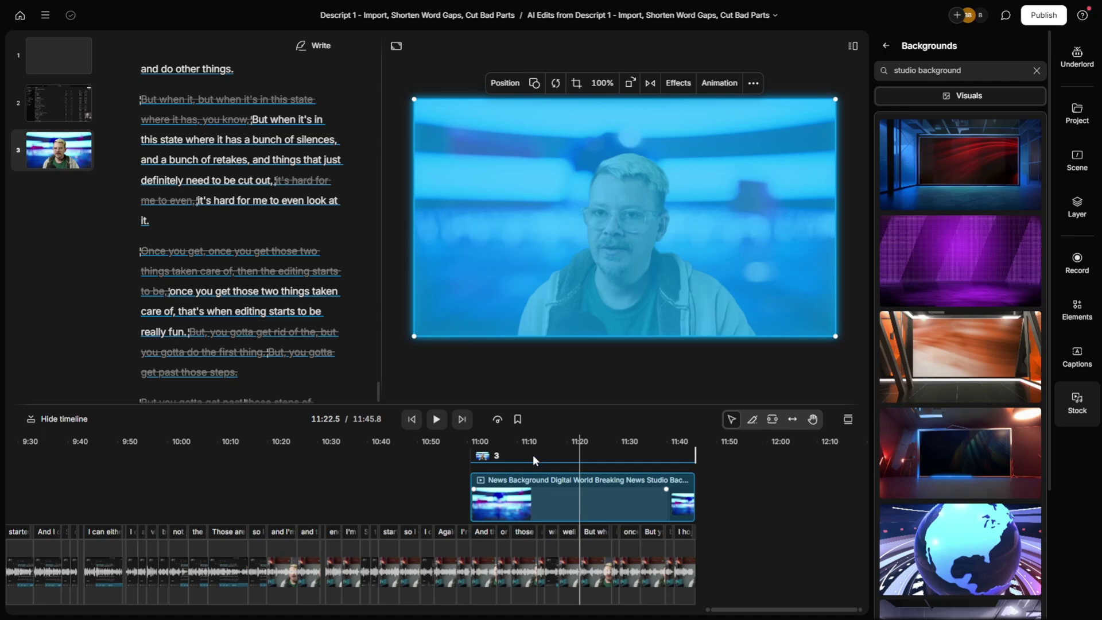
- Close the stock panel and review playback at the script words 'you', the silences and 'go'
{"action": "left_click", "coordinate": [1077, 401]}
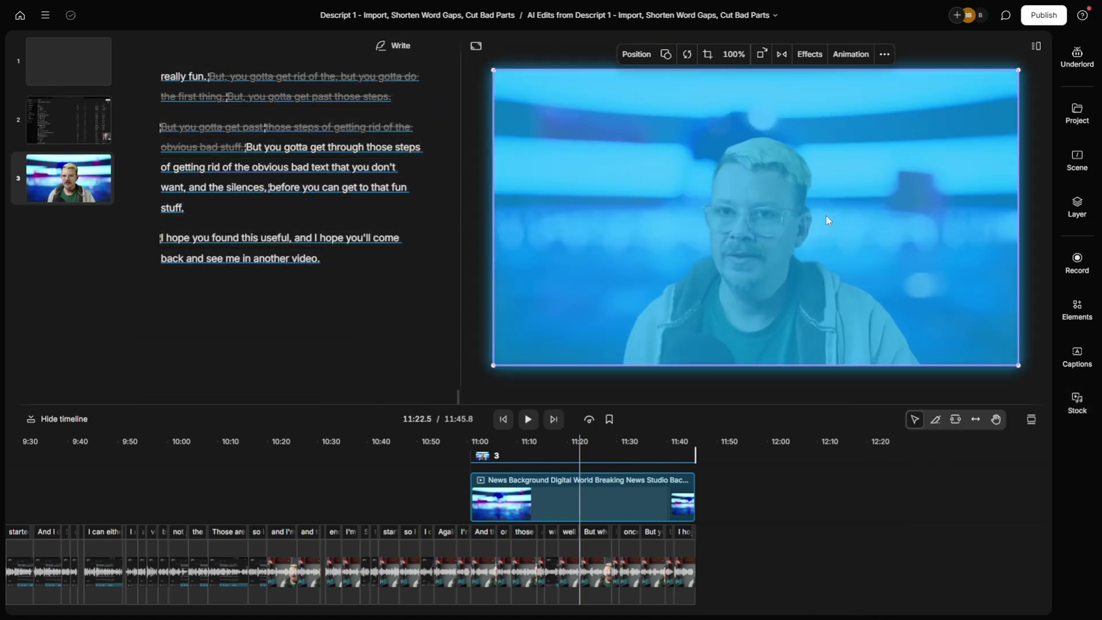
{"action": "left_click", "coordinate": [637, 219]}
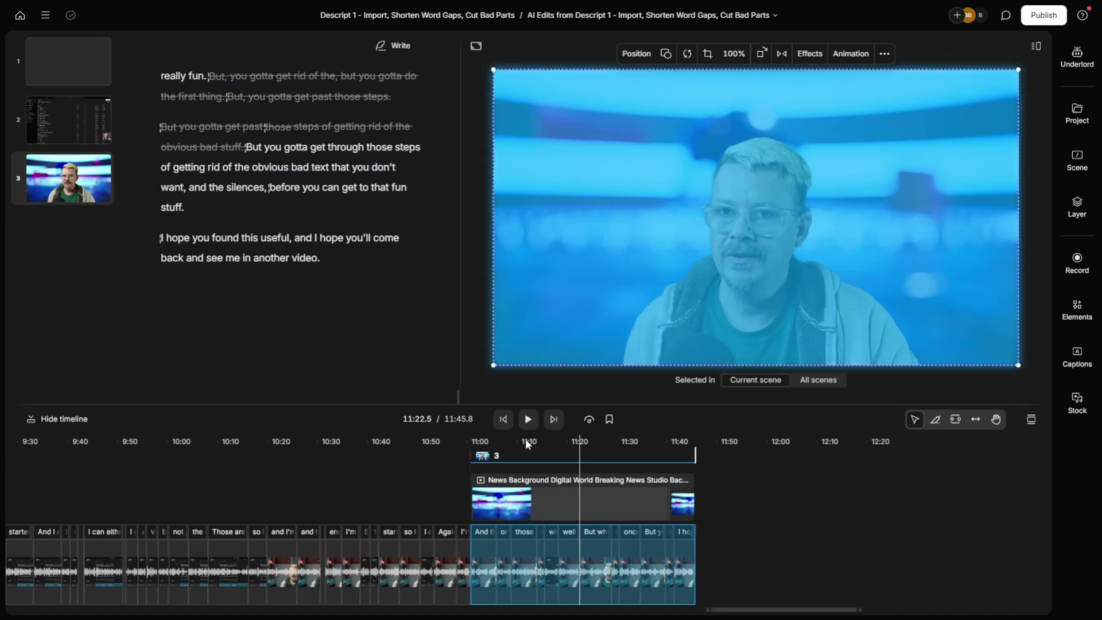
{"action": "left_click", "coordinate": [271, 154]}
{"action": "left_click", "coordinate": [214, 179]}
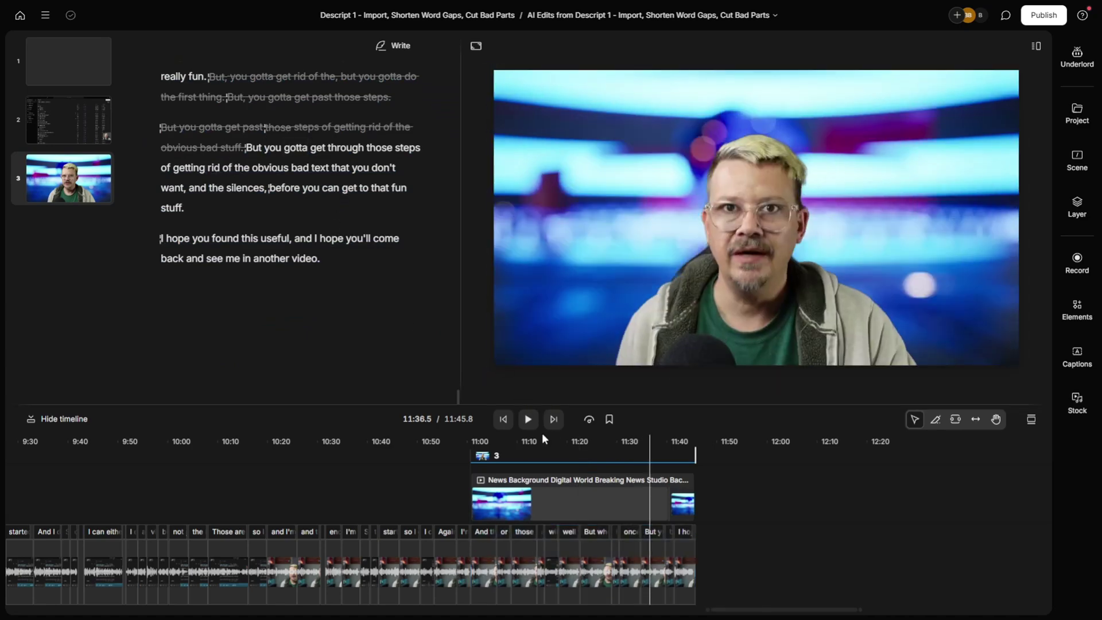
{"action": "left_click", "coordinate": [505, 449]}
{"action": "left_click", "coordinate": [561, 446]}
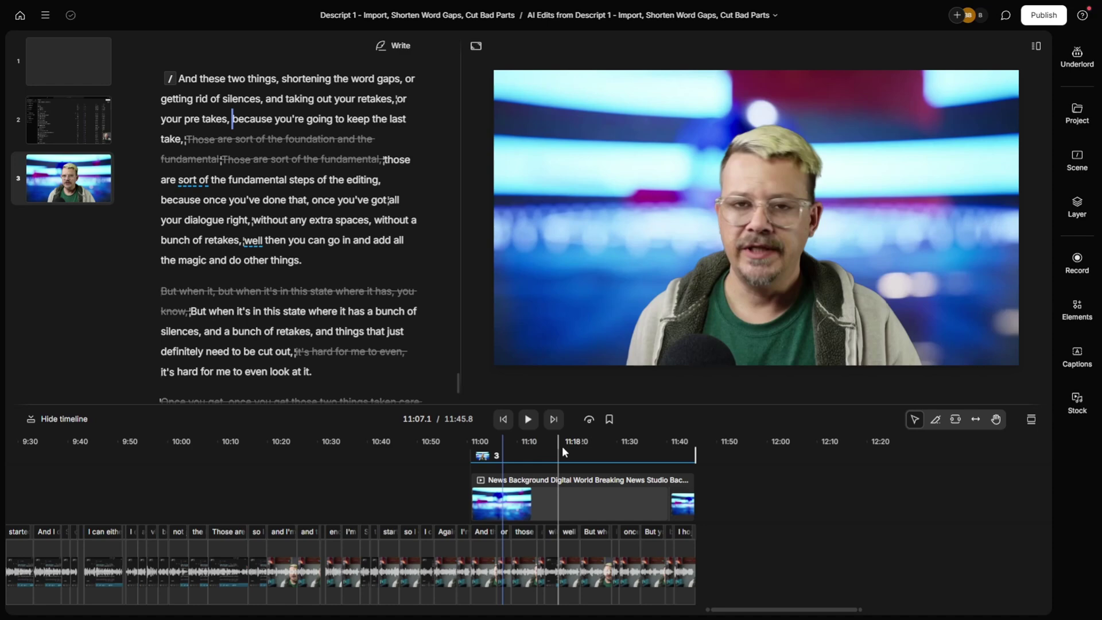